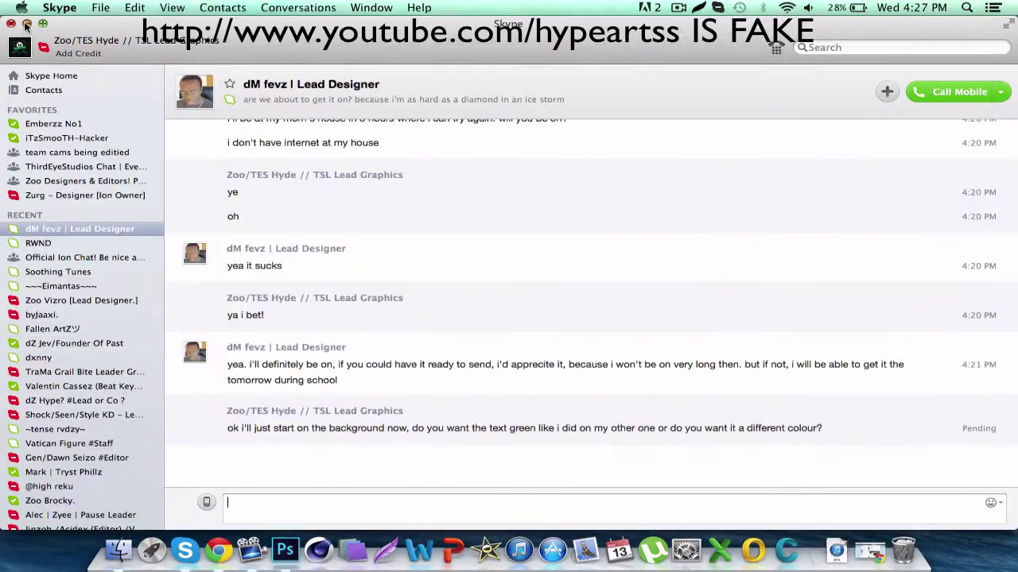
# Step: Return to Template 2013.psd and start a blank type layer at the canvas centre
pyautogui.click(26, 25)
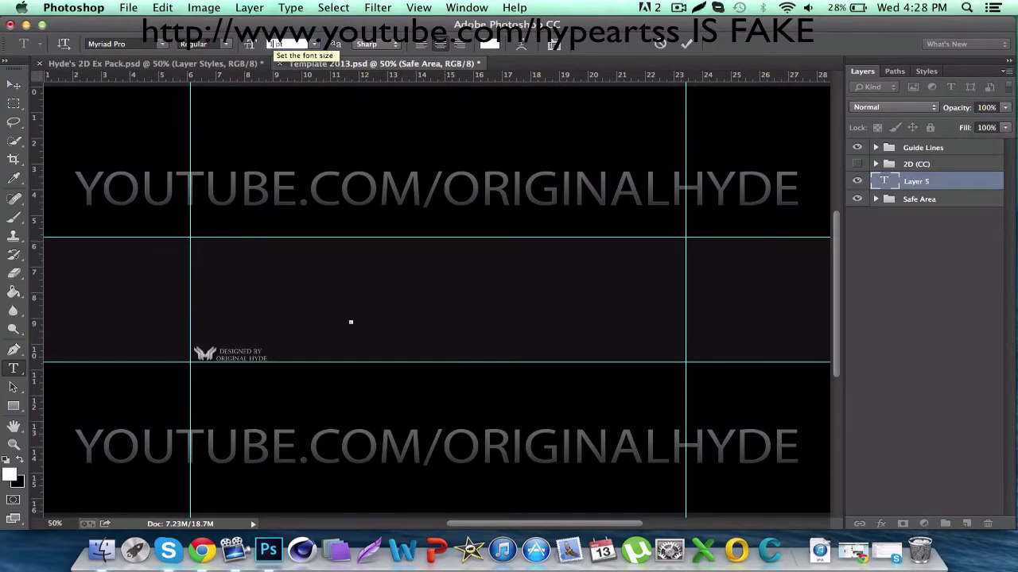
pyautogui.write('FEVZ')
# Step: Apply the large size to FEVZ and look up Great Lakes NF among the installed fonts
pyautogui.press('Return')
pyautogui.click(12, 84)
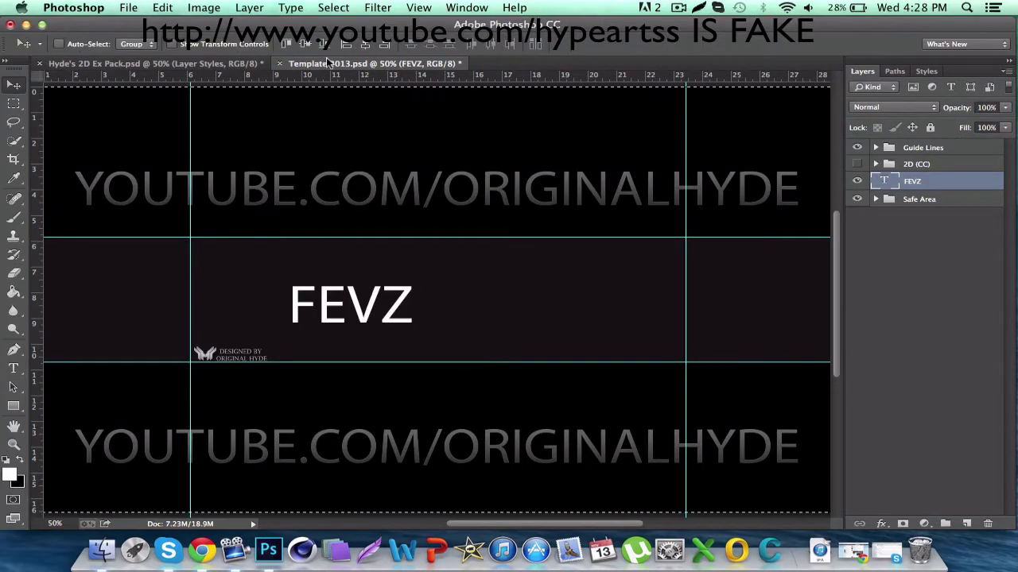
pyautogui.click(162, 43)
pyautogui.scroll(-5, 308, 299)
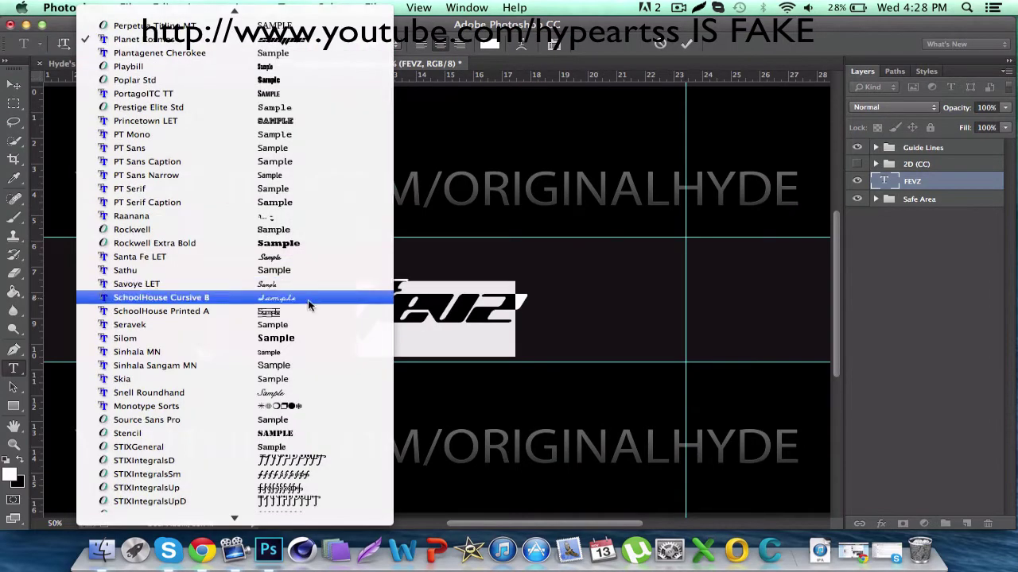
pyautogui.scroll(-3, 334, 324)
pyautogui.scroll(-5, 332, 322)
pyautogui.click(332, 320)
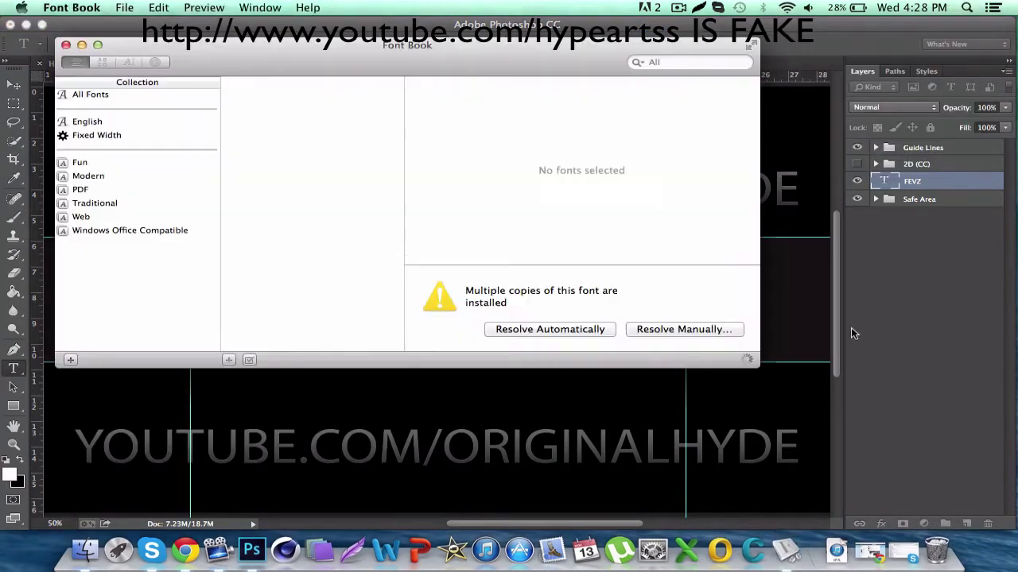
pyautogui.click(114, 127)
pyautogui.click(267, 121)
pyautogui.press('super+q')
# Step: Set FEVZ in the Great Lakes NF typeface and commit the text
pyautogui.click(162, 43)
pyautogui.scroll(10, 222, 93)
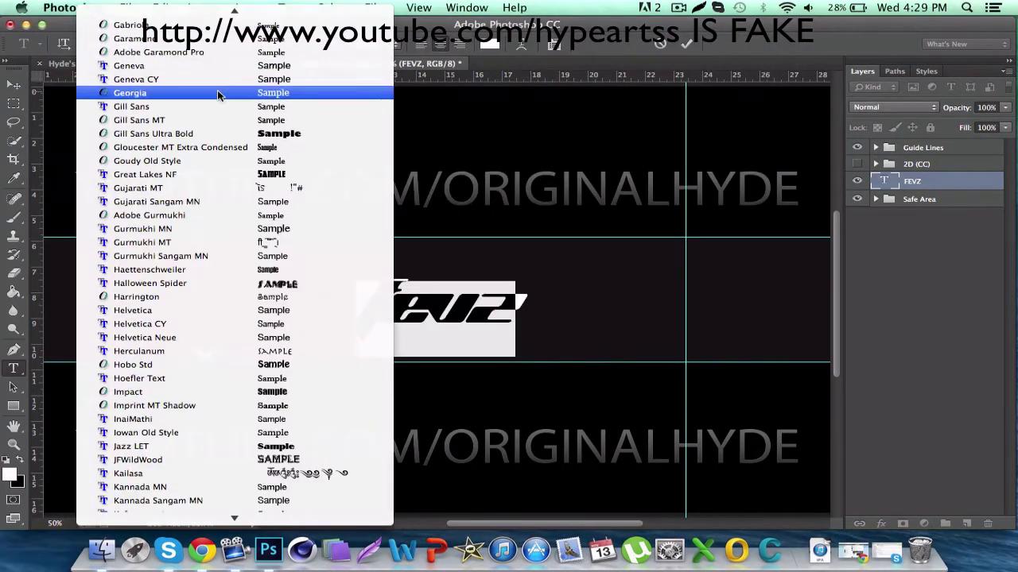
pyautogui.scroll(5, 235, 199)
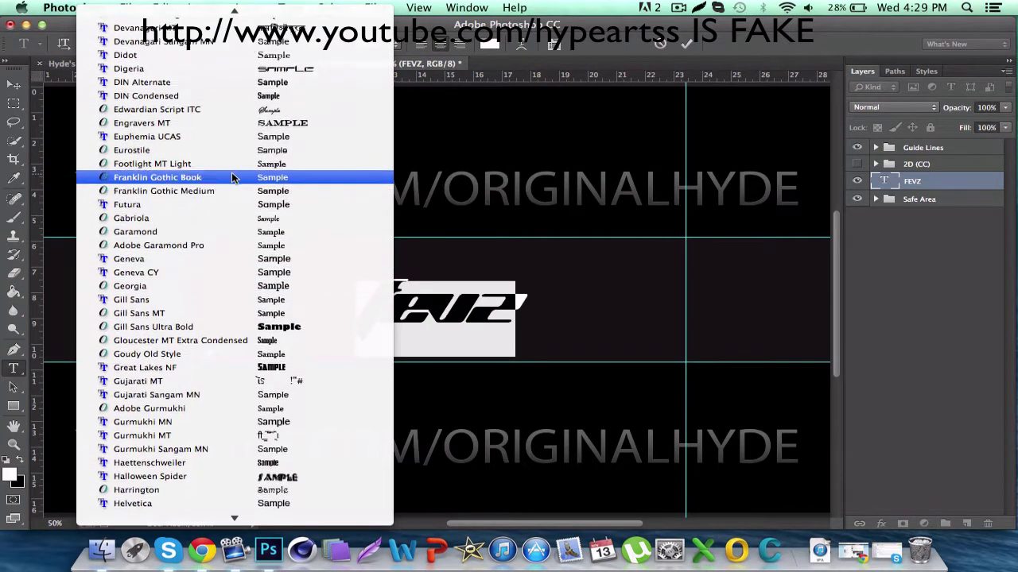
pyautogui.press('Escape')
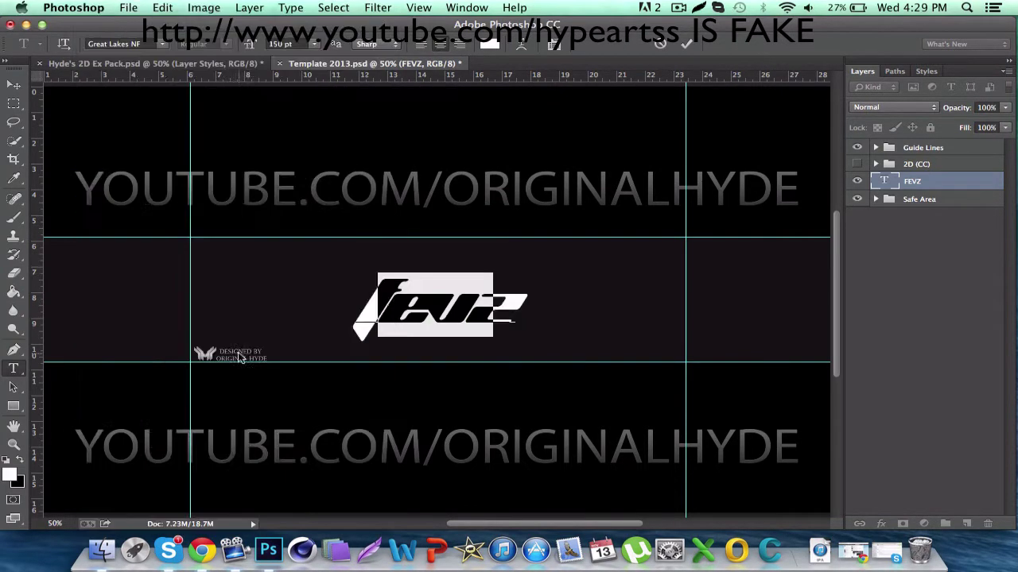
pyautogui.press('v')
pyautogui.press('t')
pyautogui.press('Return')
pyautogui.press('Escape')
pyautogui.press('v')
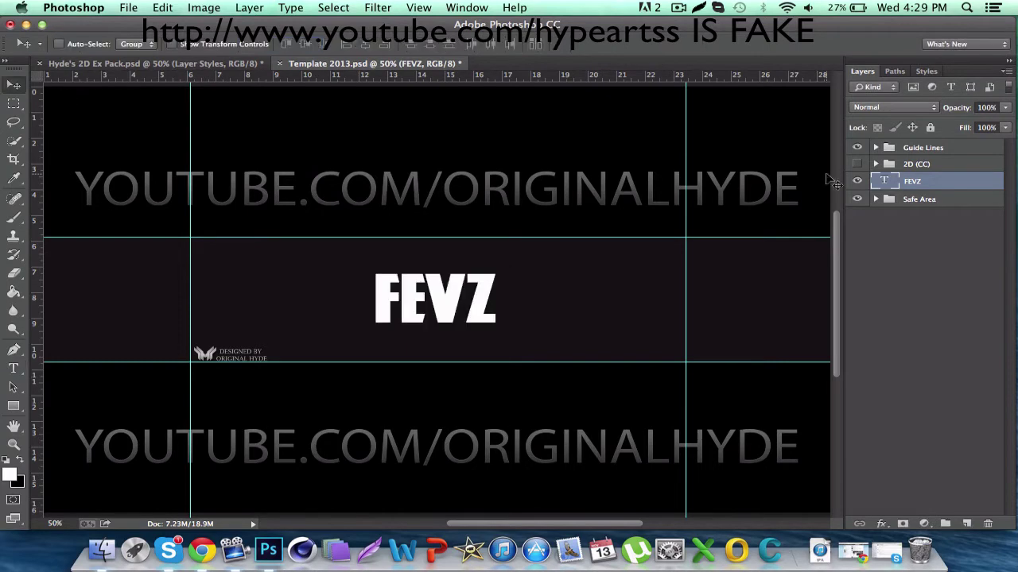
# Step: Warp the FEVZ text with the Flag style at Bend +5
pyautogui.rightClick(933, 180)
pyautogui.click(771, 386)
pyautogui.click(401, 148)
pyautogui.click(410, 289)
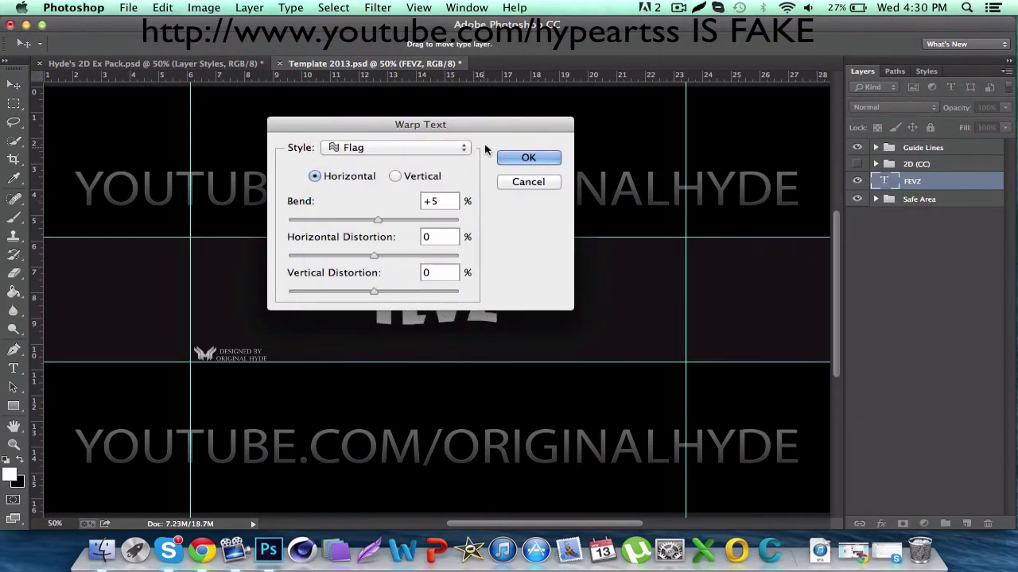
pyautogui.moveTo(477, 124); pyautogui.dragTo(269, 71)
pyautogui.press('Return')
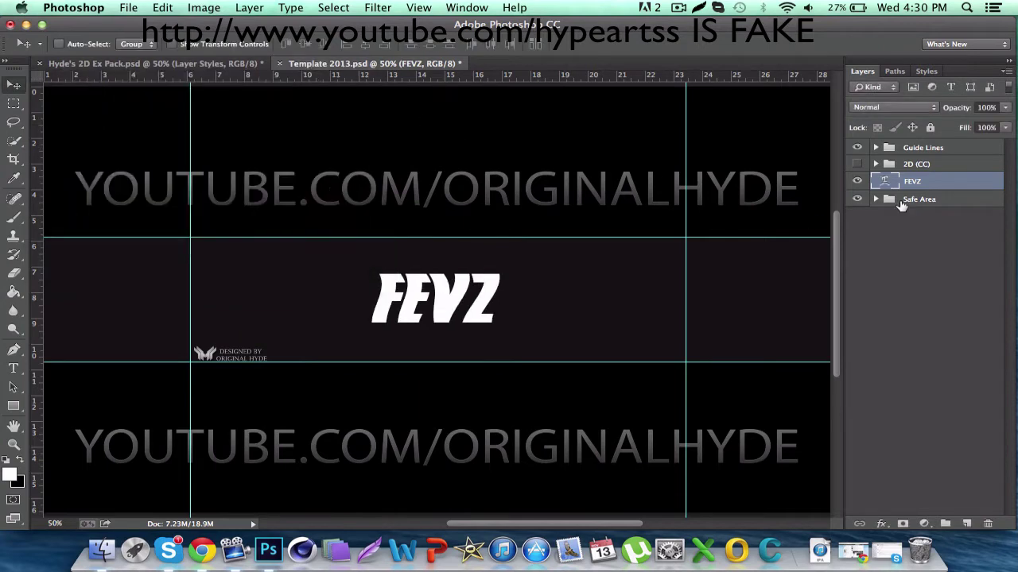
# Step: Apply the rocky fiery style preset, delete the original FEVZ layer, and open Distort > Displace
pyautogui.click(926, 71)
pyautogui.click(857, 364)
pyautogui.click(862, 71)
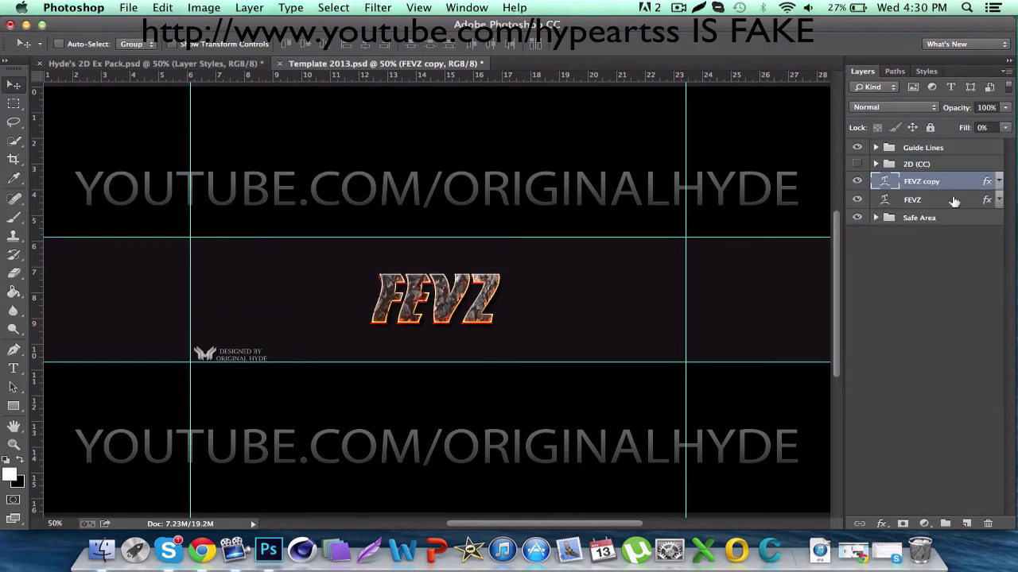
pyautogui.moveTo(922, 199); pyautogui.dragTo(916, 163)
pyautogui.click(378, 8)
pyautogui.click(604, 199)
# Step: Displace the FEVZ copy by 8 using a displacement map file, applied twice
pyautogui.write('8')
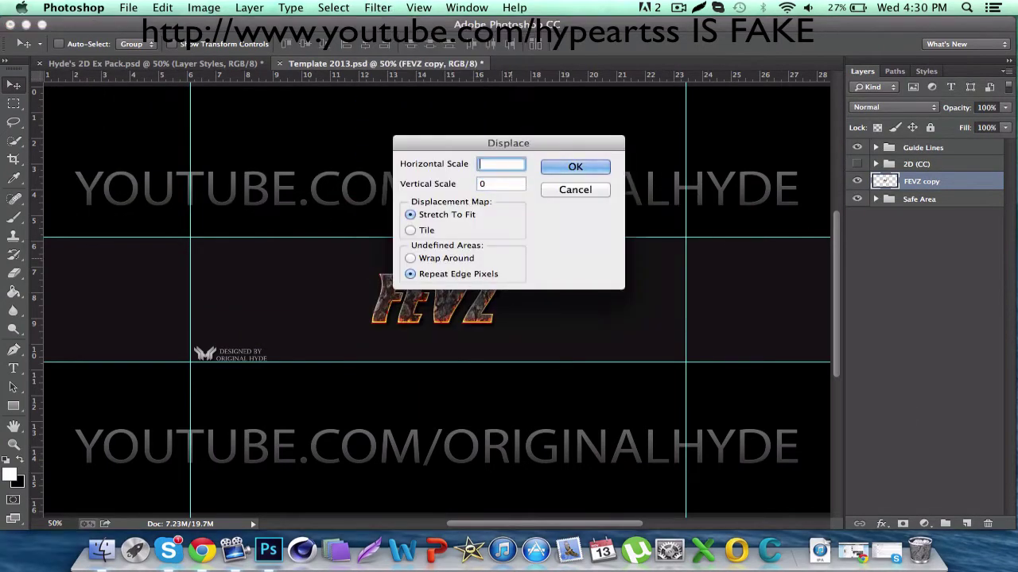
pyautogui.press('Return')
pyautogui.doubleClick(720, 139)
pyautogui.click(377, 7)
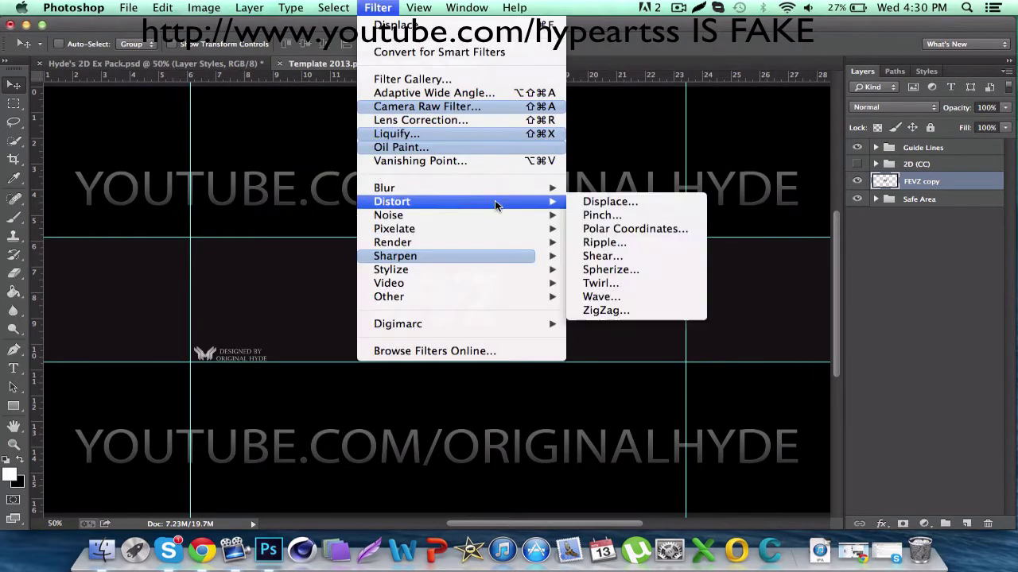
pyautogui.click(609, 204)
pyautogui.press('Return')
pyautogui.doubleClick(718, 143)
# Step: Run Displace once more, then apply Ocean Ripple from the Filter Gallery
pyautogui.click(377, 7)
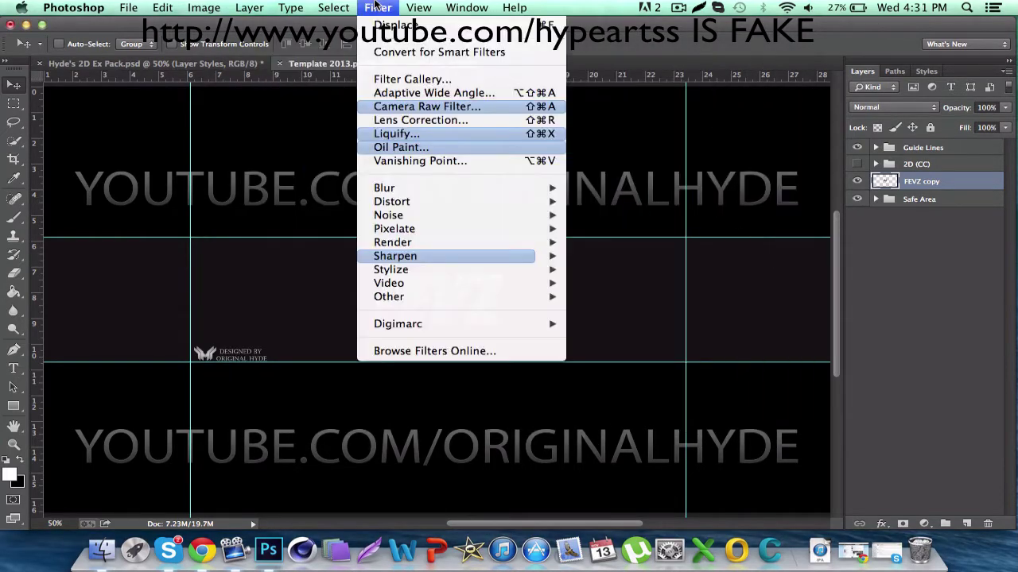
pyautogui.click(609, 205)
pyautogui.click(575, 170)
pyautogui.click(377, 7)
pyautogui.click(412, 79)
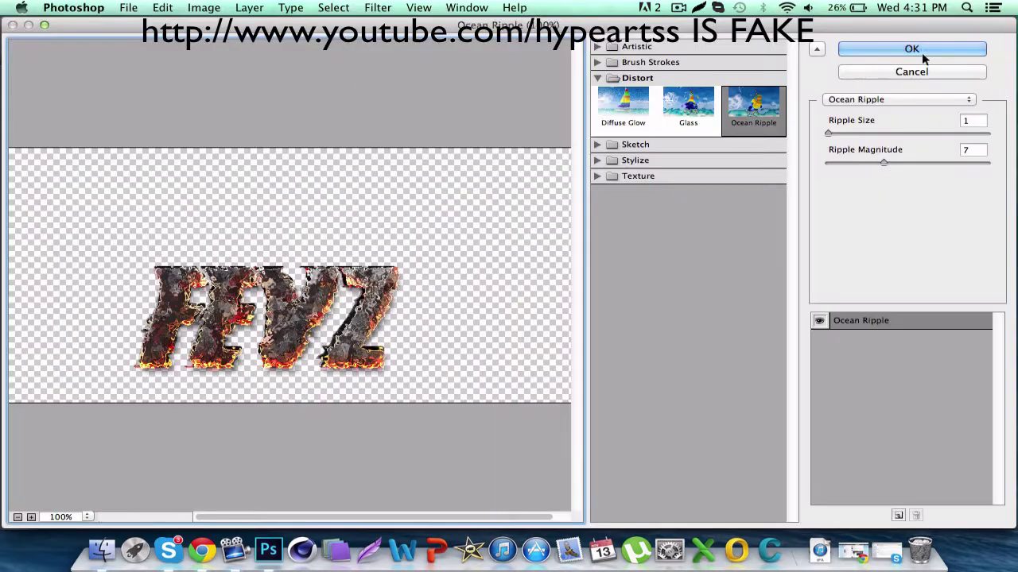
pyautogui.click(922, 48)
# Step: Duplicate the lettering twice, ripple one copy, and lower the copies' opacity
pyautogui.press('super+j')
pyautogui.click(377, 7)
pyautogui.click(985, 106)
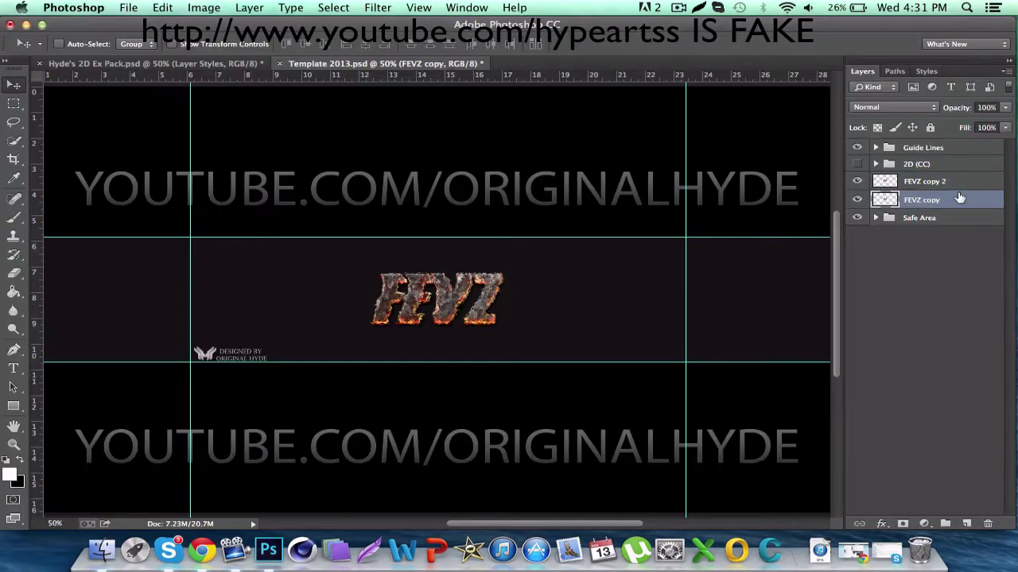
pyautogui.press('super+j')
pyautogui.click(377, 7)
pyautogui.click(411, 79)
pyautogui.click(909, 45)
pyautogui.click(984, 107)
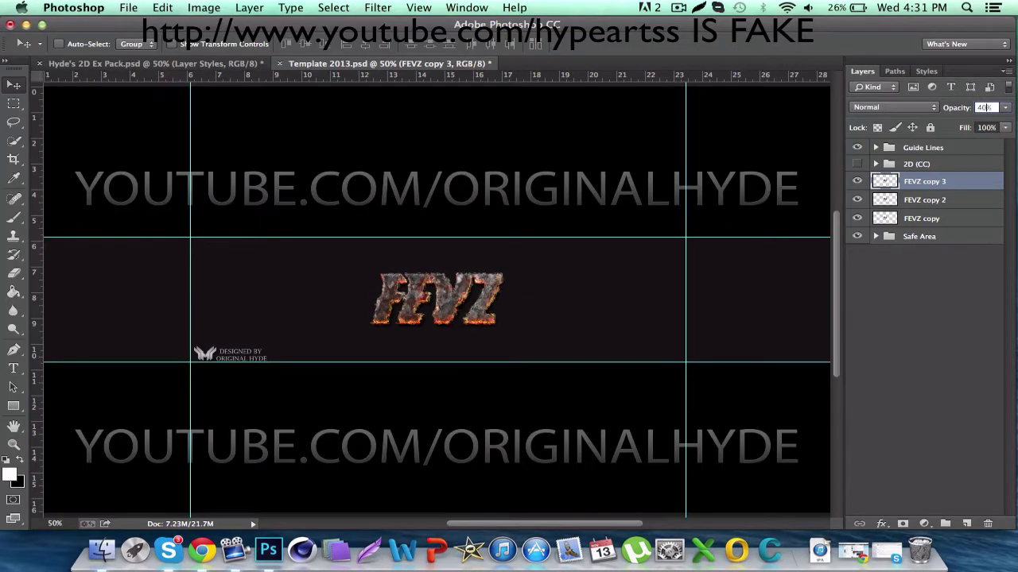
# Step: Merge all the FEVZ copy layers into a single layer
pyautogui.keyDown('shift'); pyautogui.click(960, 188); pyautogui.keyUp('shift')
pyautogui.press('super+e')
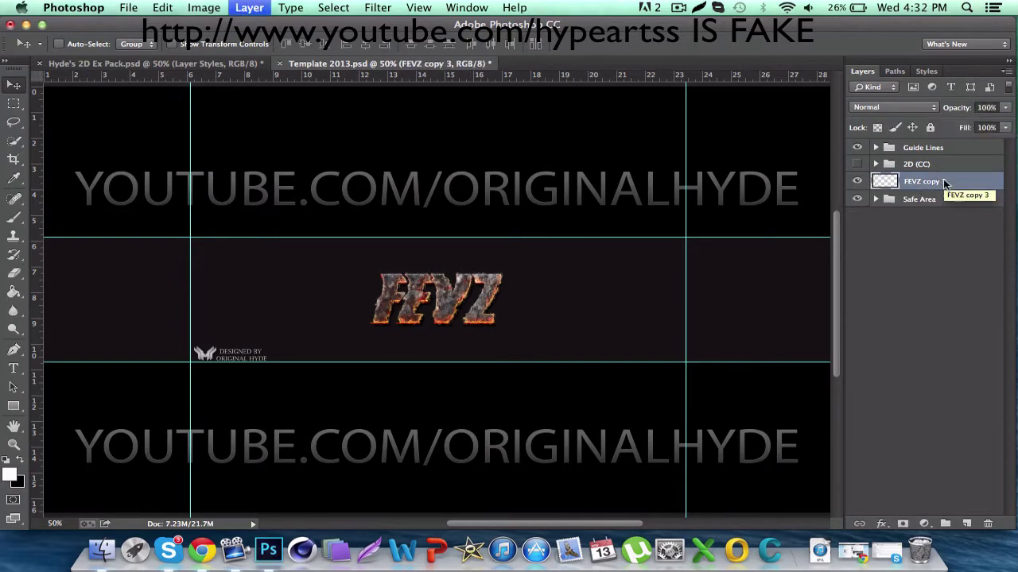
pyautogui.click(378, 7)
pyautogui.click(609, 215)
pyautogui.click(633, 132)
# Step: Apply a Ripple distortion to the merged lettering and enlarge it slightly with Free Transform
pyautogui.click(378, 8)
pyautogui.click(609, 244)
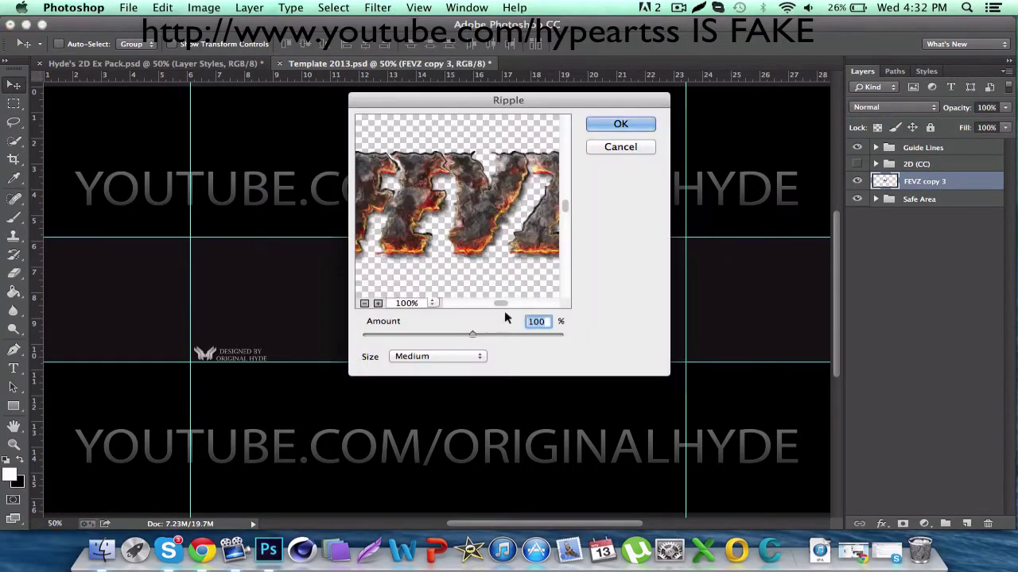
pyautogui.moveTo(473, 335)
pyautogui.mouseDown()
pyautogui.moveTo(456, 335)
pyautogui.moveTo(464, 329)
pyautogui.mouseUp()
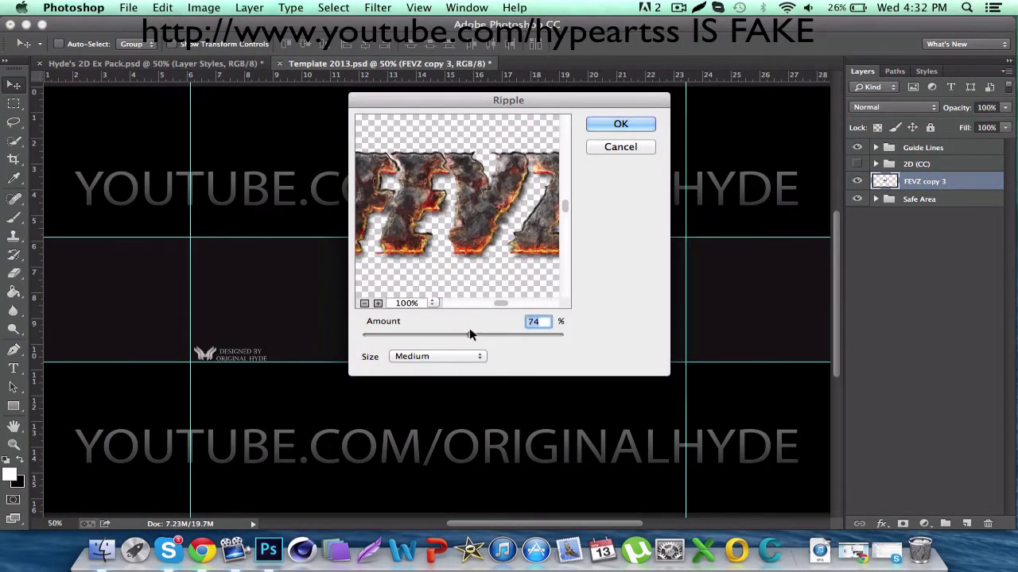
pyautogui.click(630, 127)
pyautogui.hotkey('ctrl', 't')
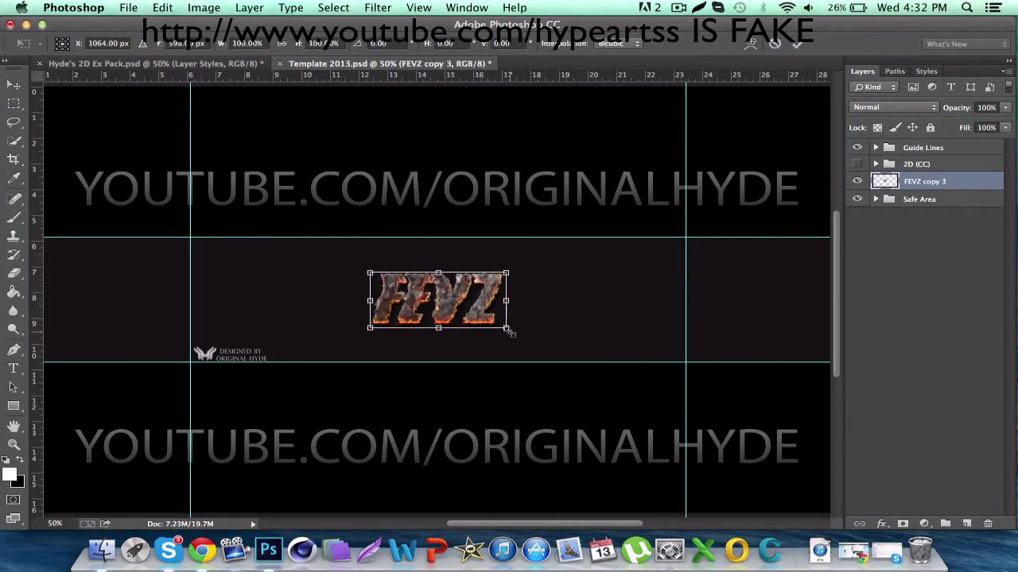
pyautogui.moveTo(509, 329); pyautogui.dragTo(529, 341)
pyautogui.press('Return')
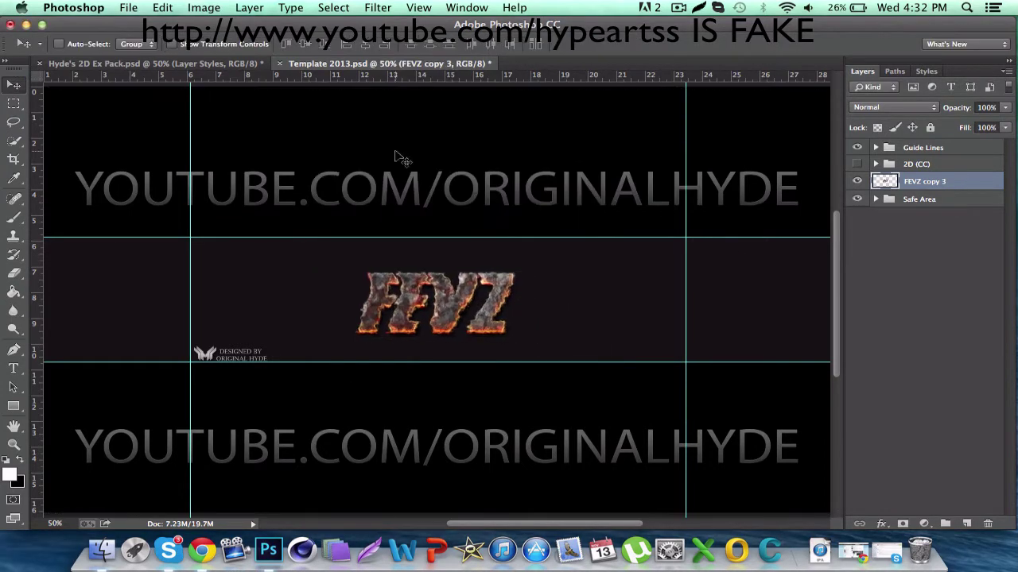
pyautogui.click(151, 64)
pyautogui.moveTo(914, 163); pyautogui.dragTo(919, 185)
pyautogui.click(876, 180)
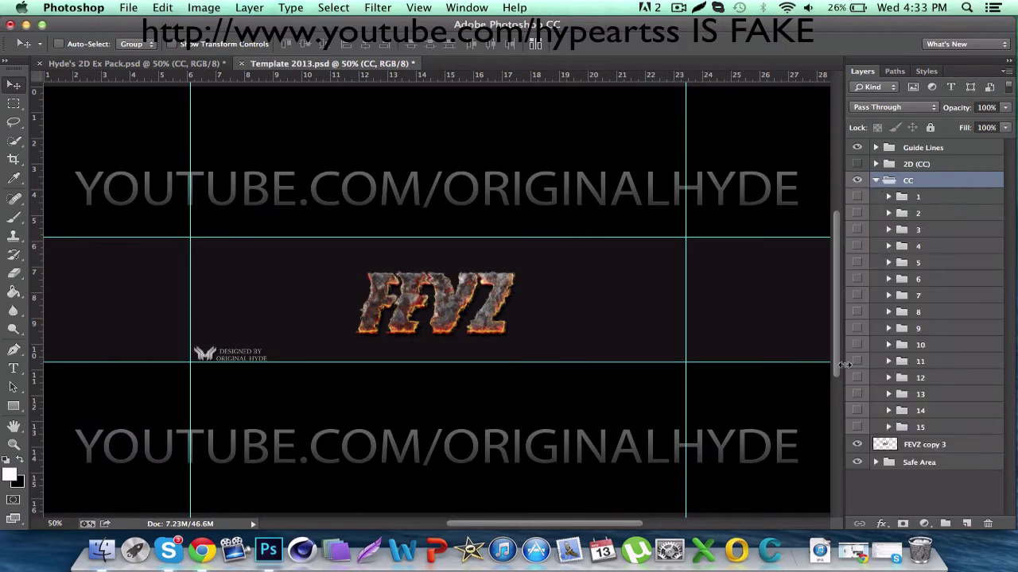
pyautogui.click(857, 163)
pyautogui.moveTo(900, 395); pyautogui.dragTo(906, 157)
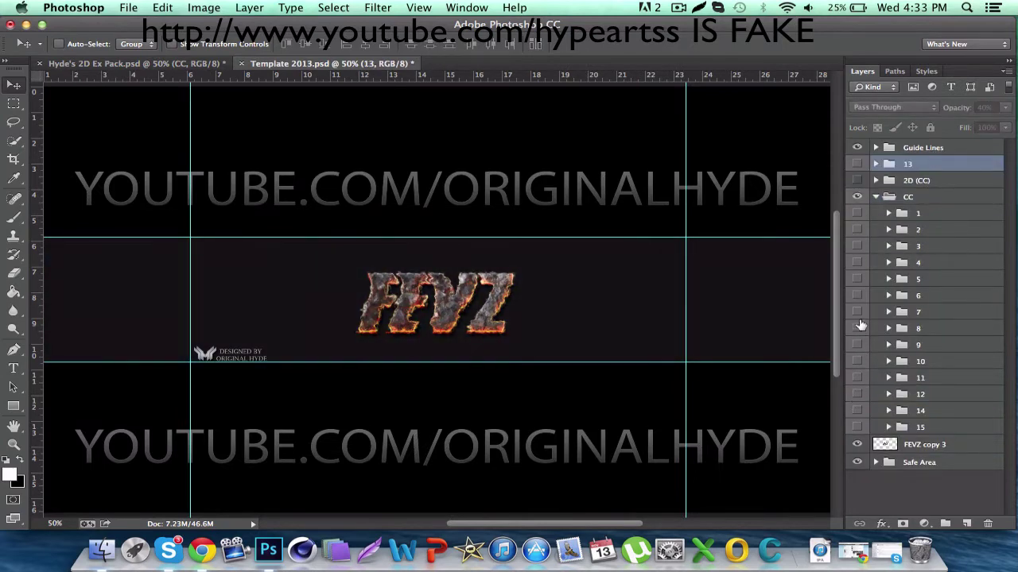
pyautogui.click(908, 196)
pyautogui.press('Delete')
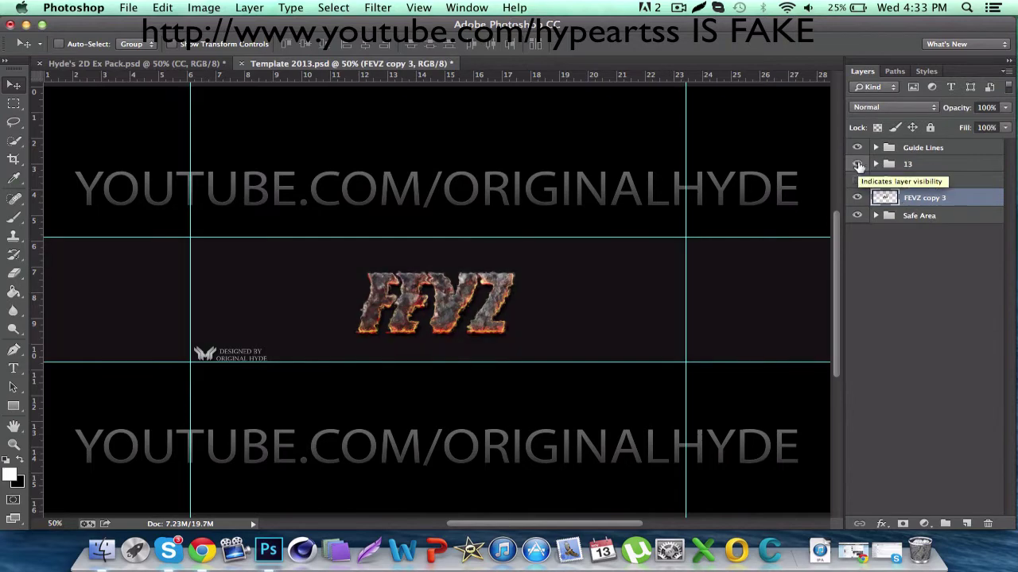
pyautogui.click(910, 167)
pyautogui.press('Delete')
pyautogui.click(967, 524)
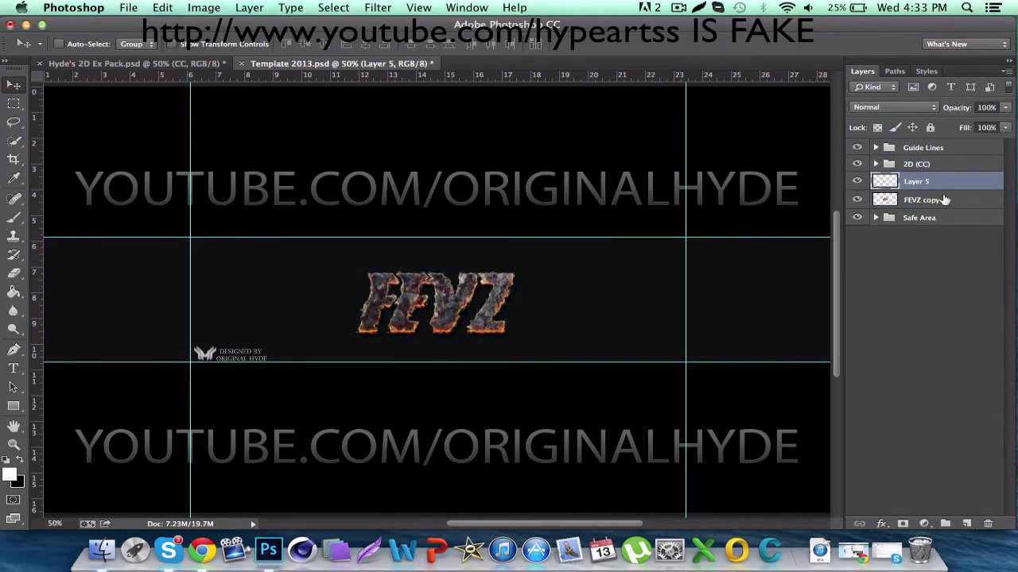
pyautogui.hotkey('ctrl', '+')
pyautogui.hotkey('ctrl', '+')
pyautogui.press('i')
pyautogui.click(9, 474)
pyautogui.click(764, 302)
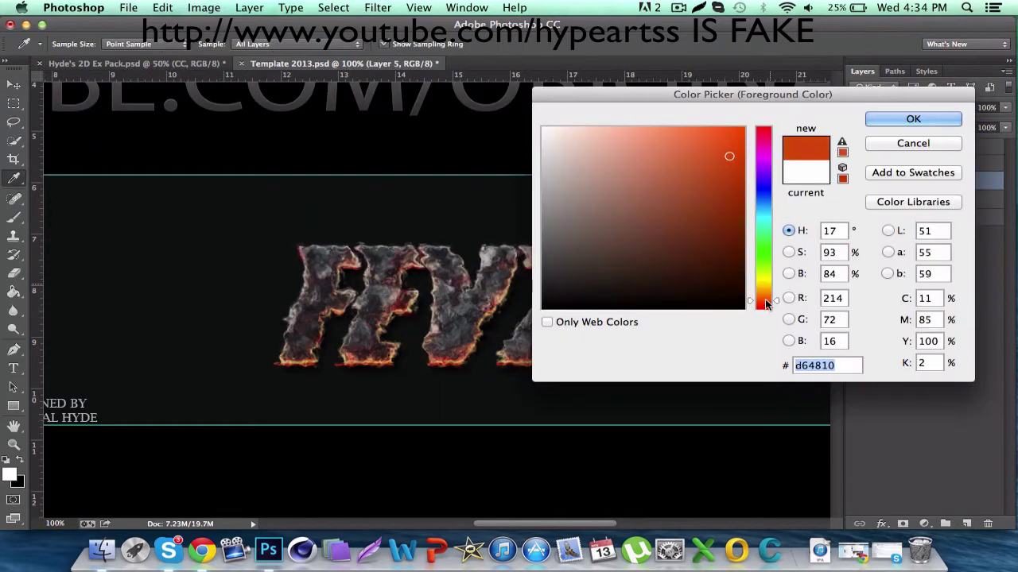
pyautogui.click(912, 118)
pyautogui.press('b')
pyautogui.click(80, 44)
pyautogui.click(79, 44)
pyautogui.moveTo(87, 63); pyautogui.dragTo(63, 63)
pyautogui.press('Return')
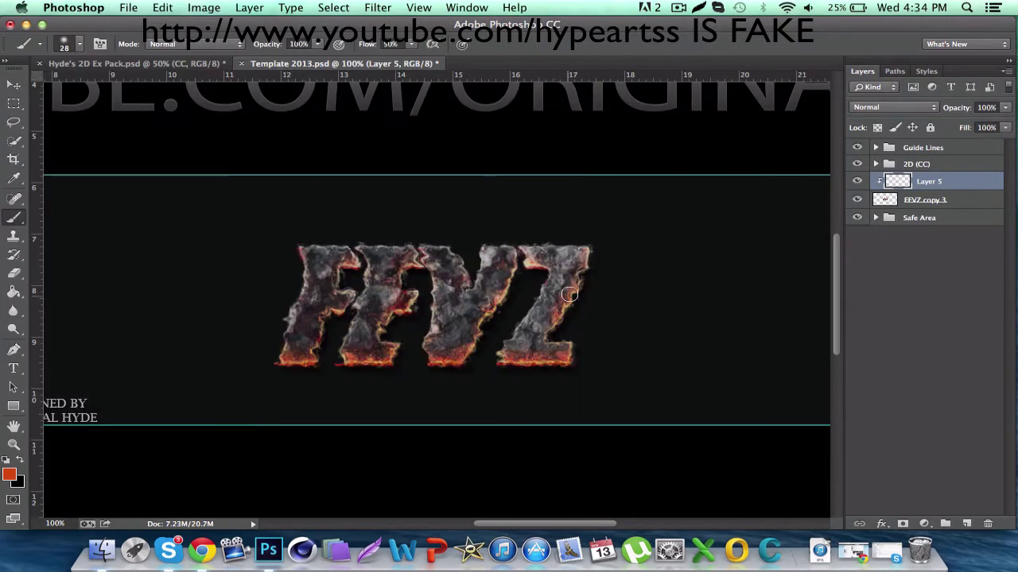
pyautogui.hotkey('ctrl', '-')
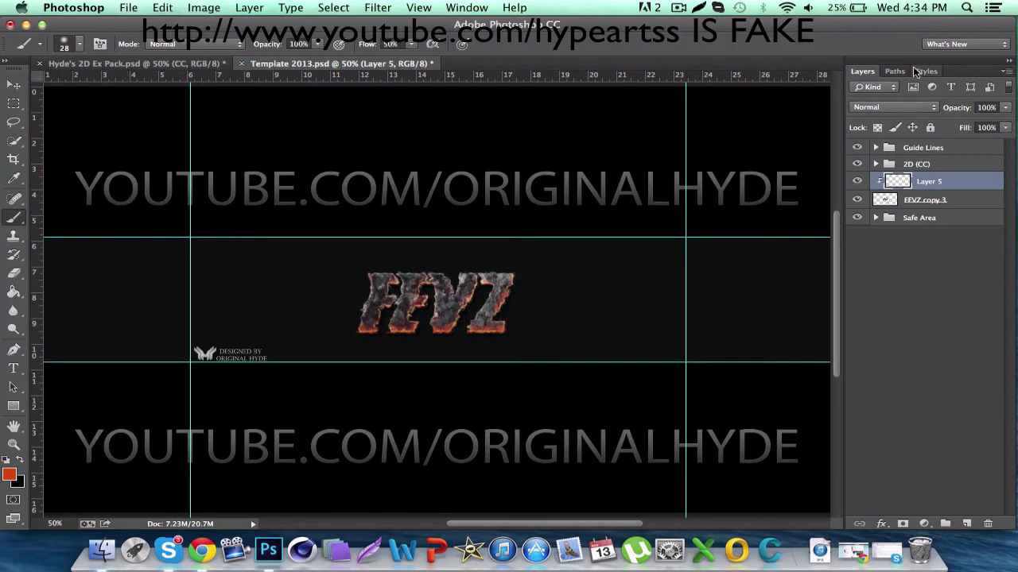
pyautogui.hotkey('ctrl', 'e')
pyautogui.press('v')
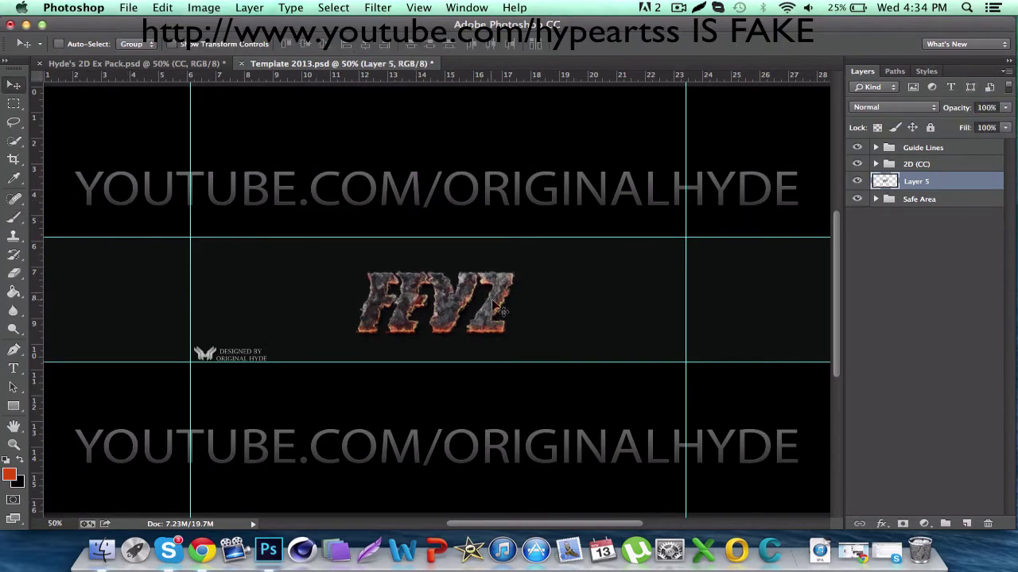
pyautogui.click(923, 523)
pyautogui.press('super+Tab')
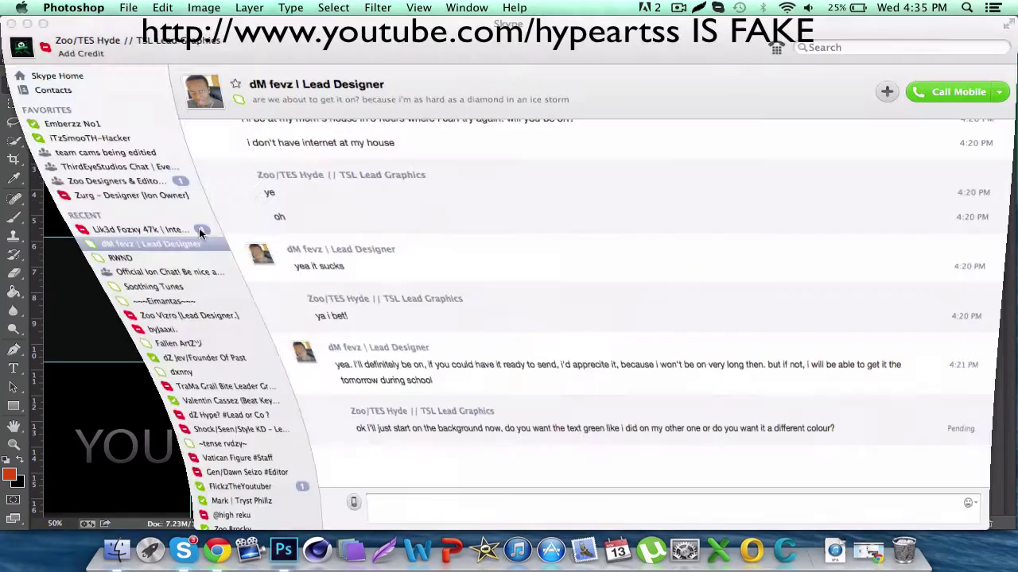
pyautogui.click(129, 446)
pyautogui.click(75, 432)
pyautogui.write('hi')
pyautogui.press('Return')
pyautogui.scroll(5, 30, 414)
pyautogui.click(85, 181)
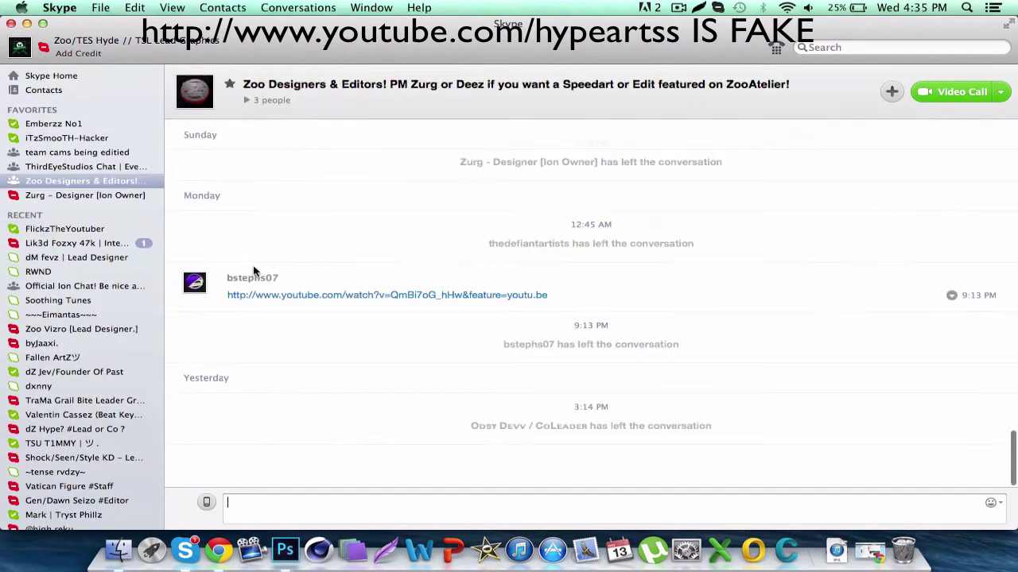
pyautogui.click(80, 243)
pyautogui.write("what's up?")
pyautogui.press('Return')
pyautogui.click(66, 228)
pyautogui.write('what can i help you with')
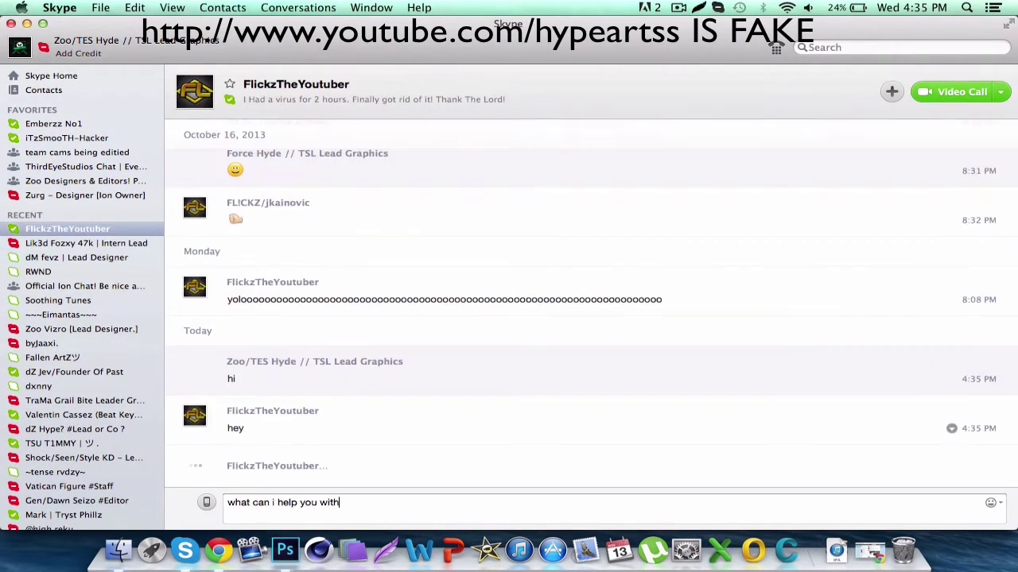
pyautogui.press('super+Tab')
pyautogui.click(184, 62)
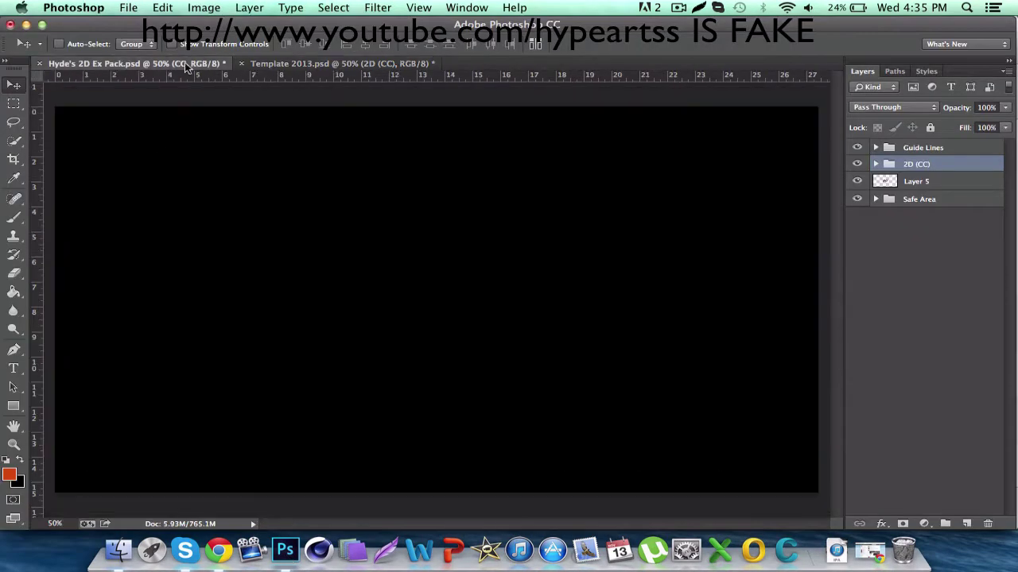
pyautogui.click(875, 196)
pyautogui.click(858, 269)
pyautogui.click(857, 252)
pyautogui.moveTo(914, 251); pyautogui.dragTo(485, 311)
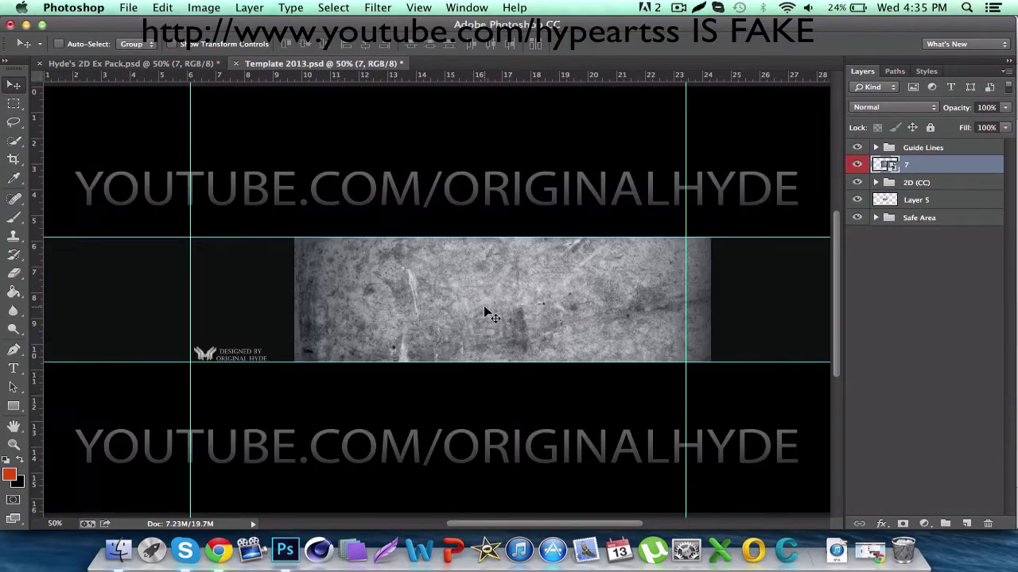
pyautogui.hotkey('ctrl', 't')
pyautogui.moveTo(565, 390); pyautogui.dragTo(783, 512)
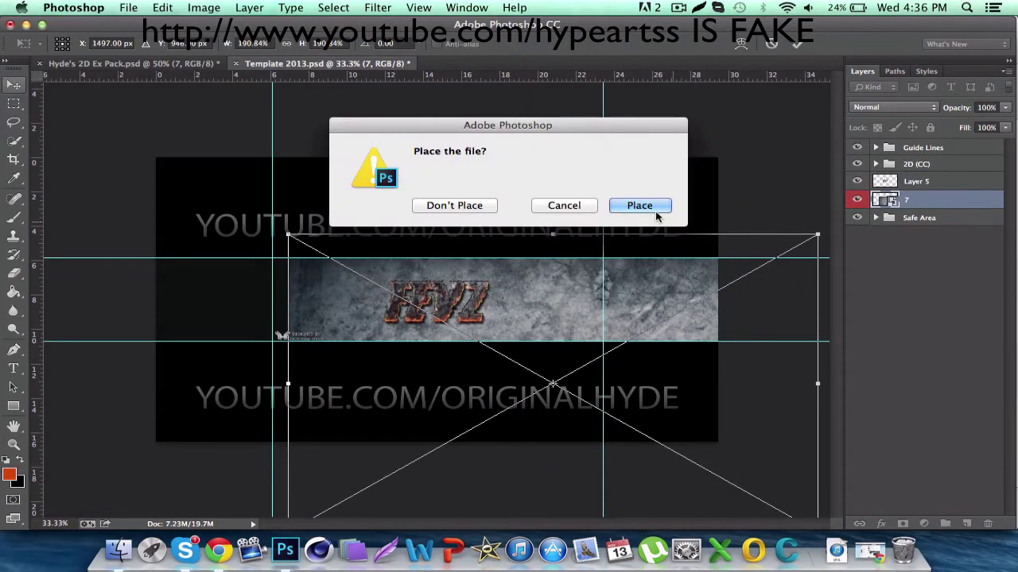
pyautogui.click(640, 204)
pyautogui.moveTo(636, 213); pyautogui.dragTo(702, 182)
pyautogui.click(13, 85)
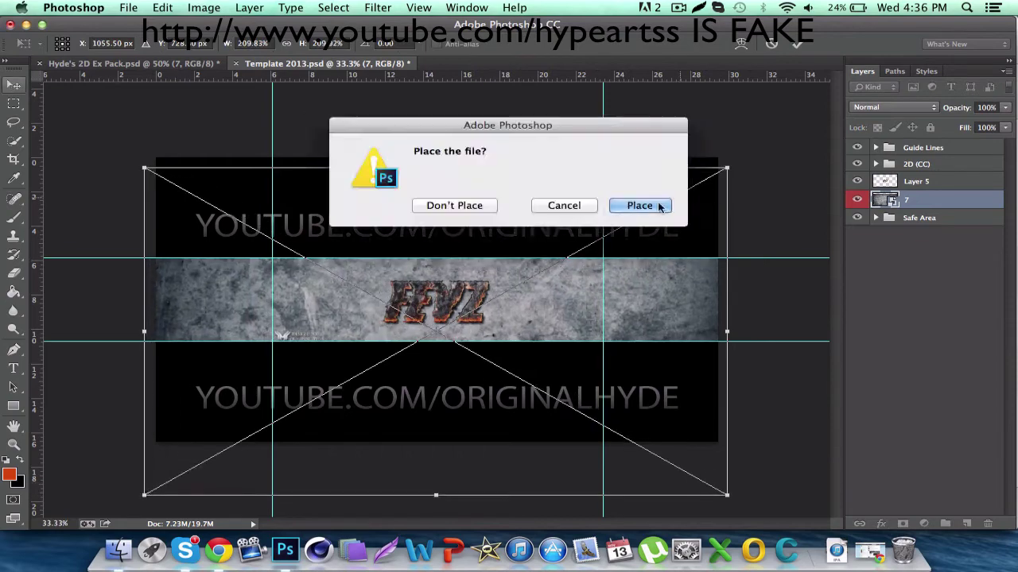
pyautogui.press('Return')
pyautogui.moveTo(956, 107); pyautogui.dragTo(938, 107)
pyautogui.hotkey('ctrl', 'Tab')
pyautogui.click(857, 252)
pyautogui.click(857, 325)
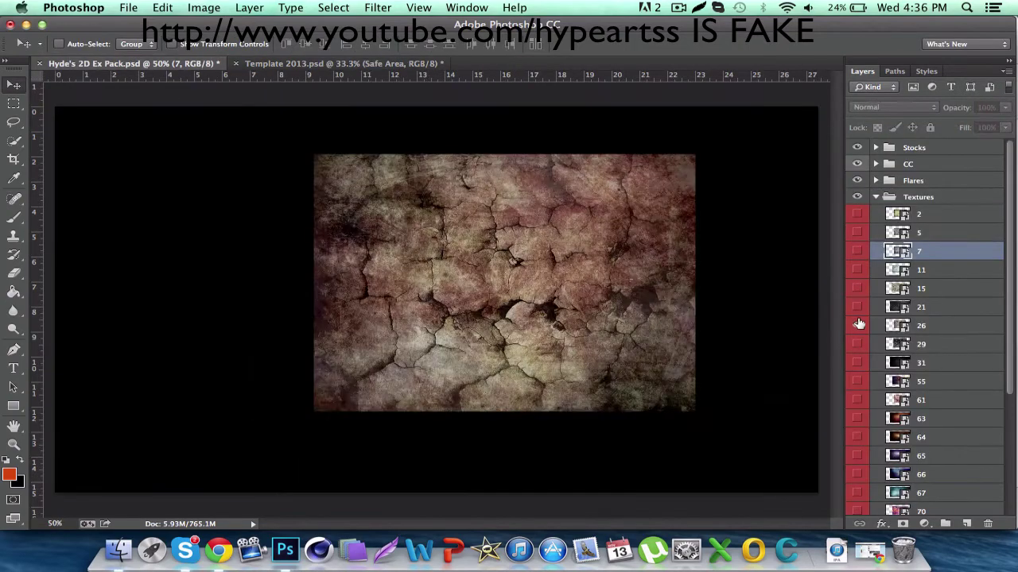
pyautogui.scroll(-5, 857, 398)
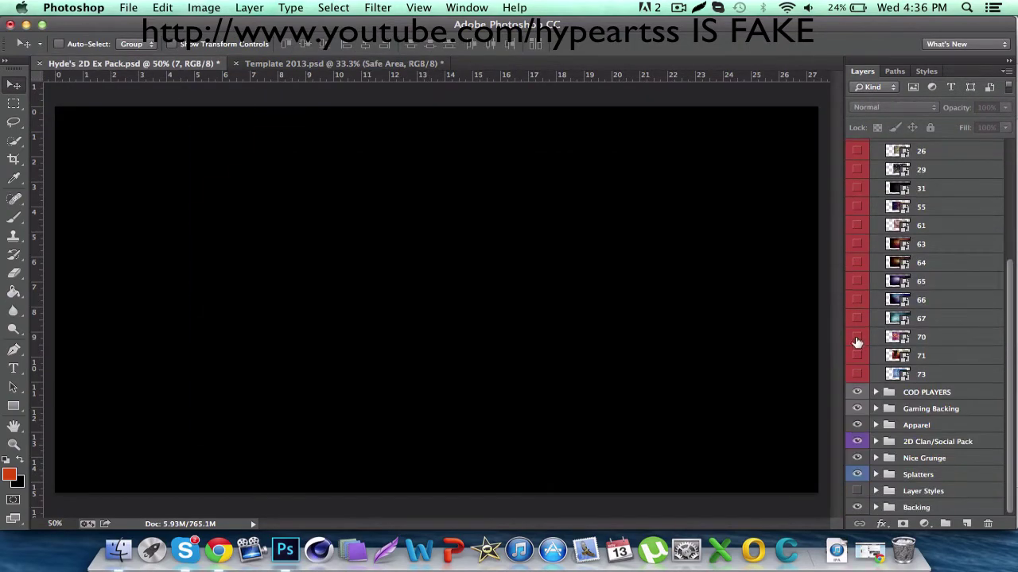
# Step: Bring smoke layer 1 into the banner at 20% opacity with a horizontally flipped copy
pyautogui.click(875, 296)
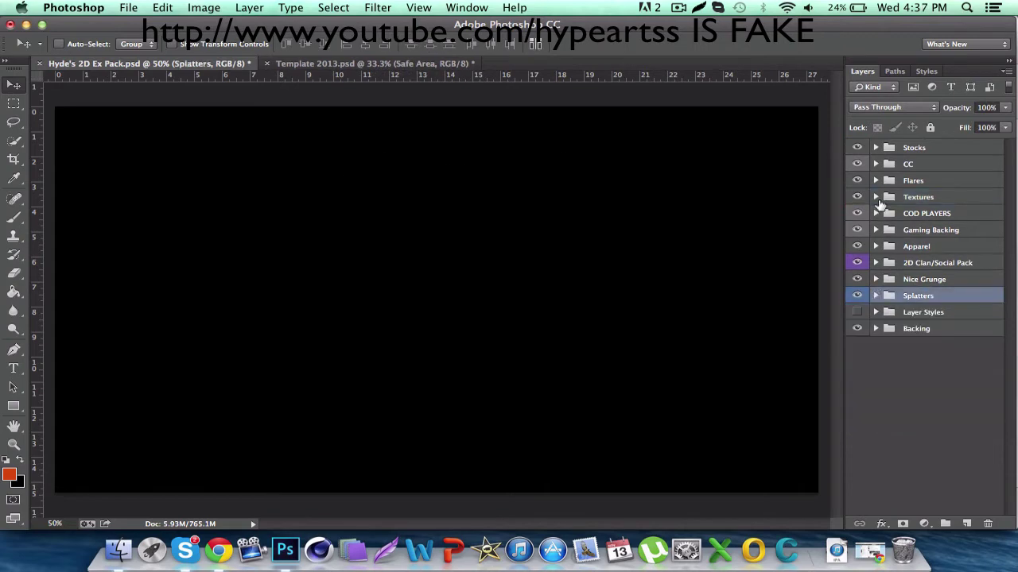
pyautogui.click(876, 147)
pyautogui.keyDown('alt'); pyautogui.click(857, 183); pyautogui.keyUp('alt')
pyautogui.keyDown('alt'); pyautogui.click(857, 294); pyautogui.keyUp('alt')
pyautogui.keyDown('alt'); pyautogui.click(857, 313); pyautogui.keyUp('alt')
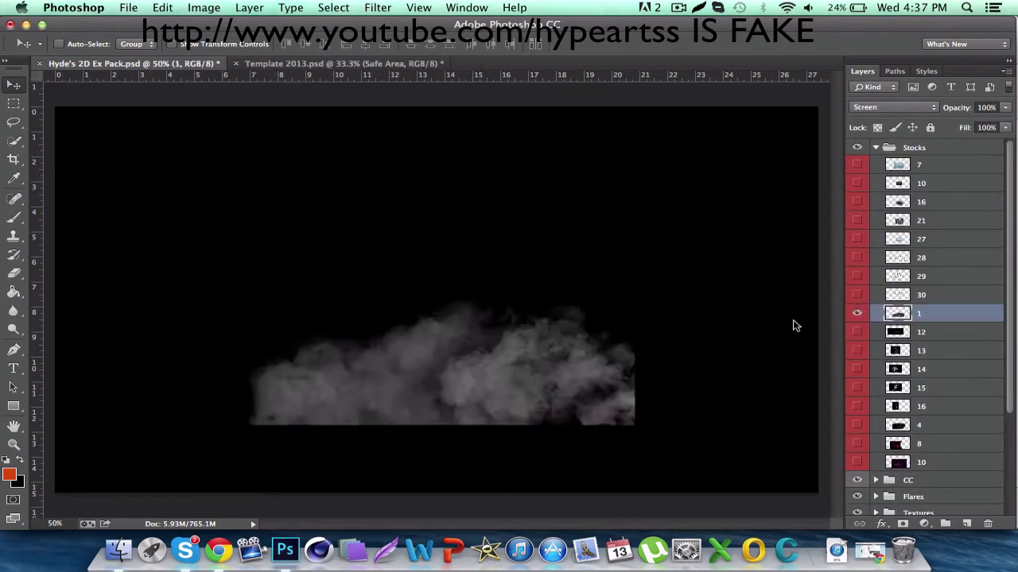
pyautogui.moveTo(793, 325); pyautogui.dragTo(411, 339)
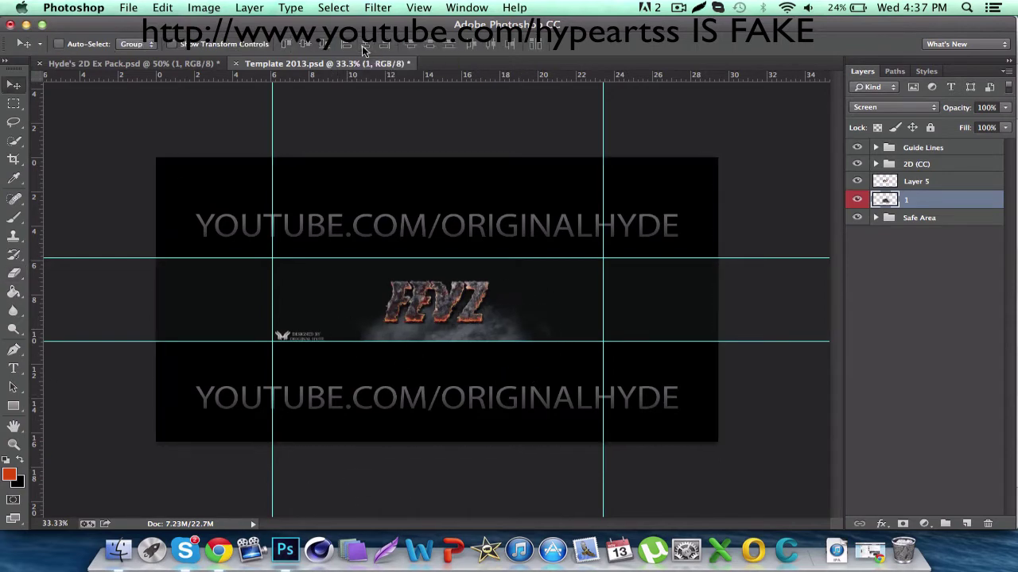
pyautogui.write('20')
pyautogui.press('Return')
pyautogui.hotkey('ctrl', 'j')
pyautogui.click(162, 8)
pyautogui.click(405, 503)
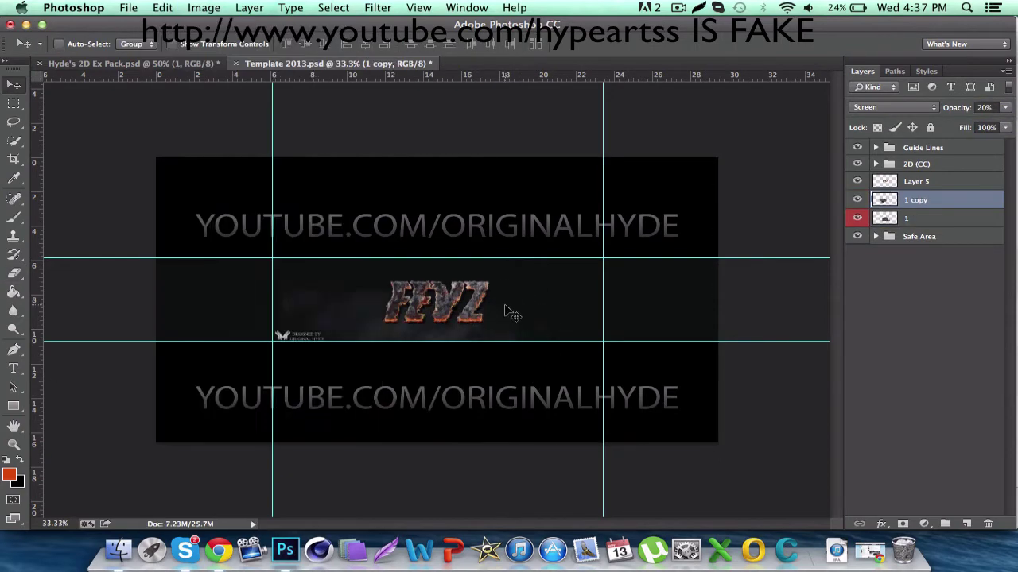
# Step: Add smoke layer 12 at 20% opacity with a flipped copy shifted right
pyautogui.click(132, 63)
pyautogui.click(859, 316)
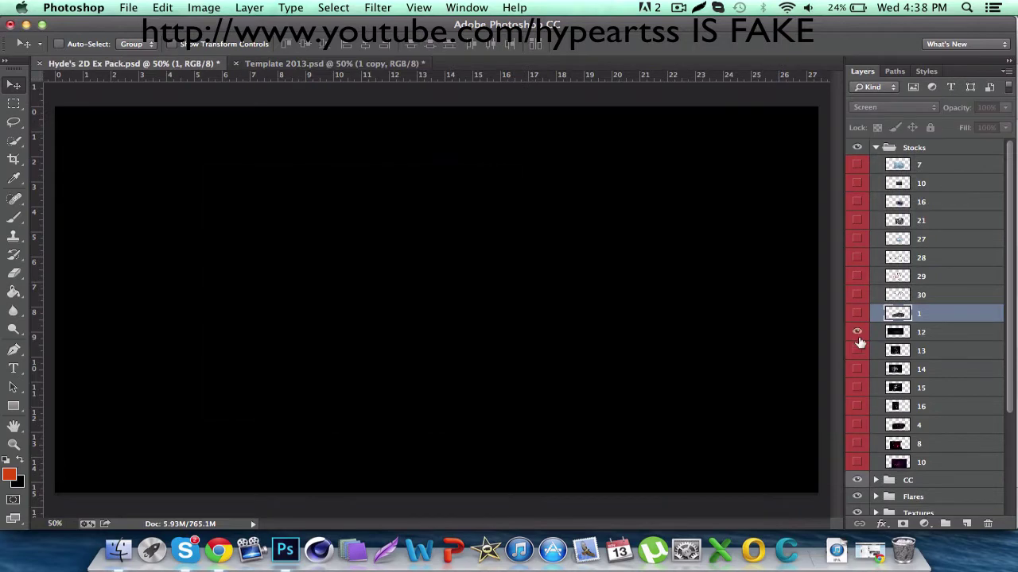
pyautogui.moveTo(859, 342); pyautogui.dragTo(576, 304)
pyautogui.write('20')
pyautogui.press('Return')
pyautogui.hotkey('ctrl', 'j')
pyautogui.click(162, 7)
pyautogui.moveTo(189, 324)
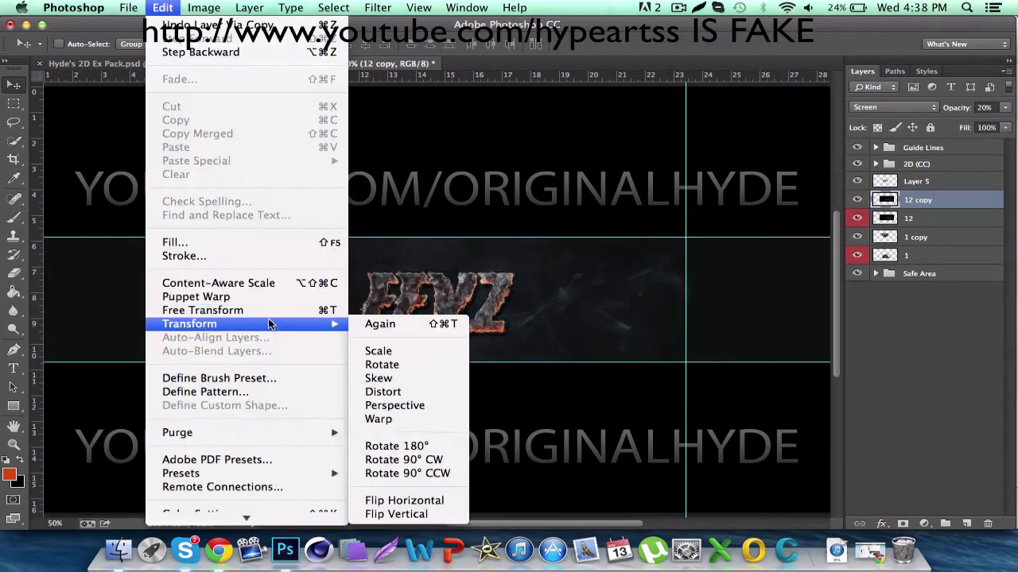
pyautogui.click(438, 502)
pyautogui.moveTo(340, 294); pyautogui.dragTo(466, 294)
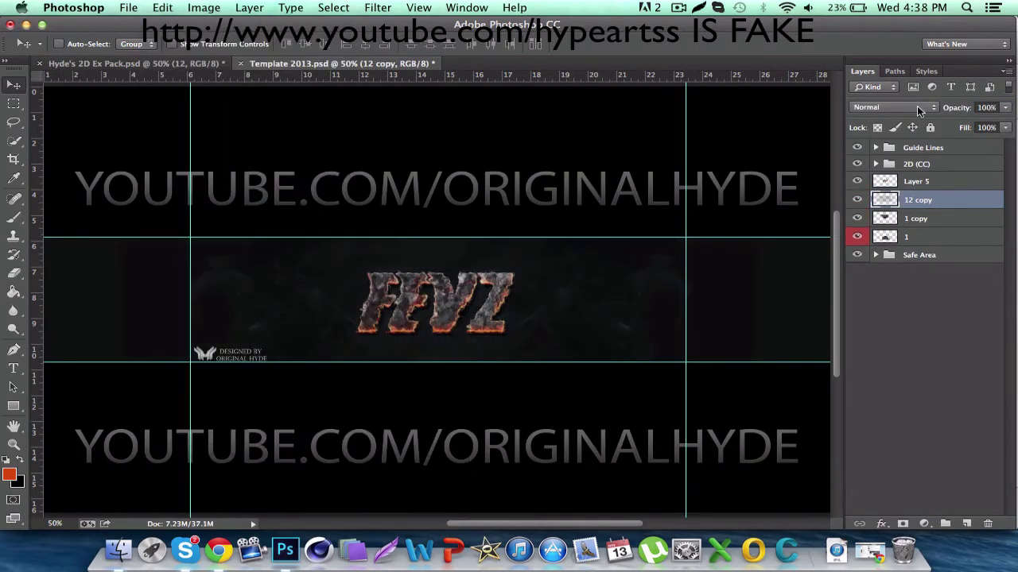
# Step: Delete smoke layer 12 and the layer 1 smoke layers from the banner
pyautogui.click(895, 107)
pyautogui.click(894, 184)
pyautogui.write('70')
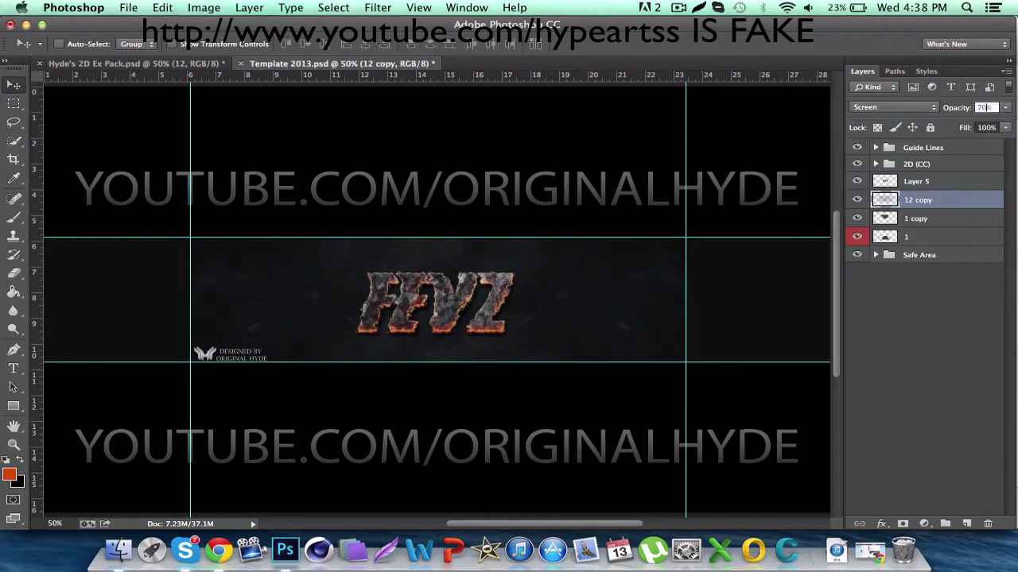
pyautogui.click(871, 237)
pyautogui.press('Delete')
pyautogui.hotkey('ctrl', 'Tab')
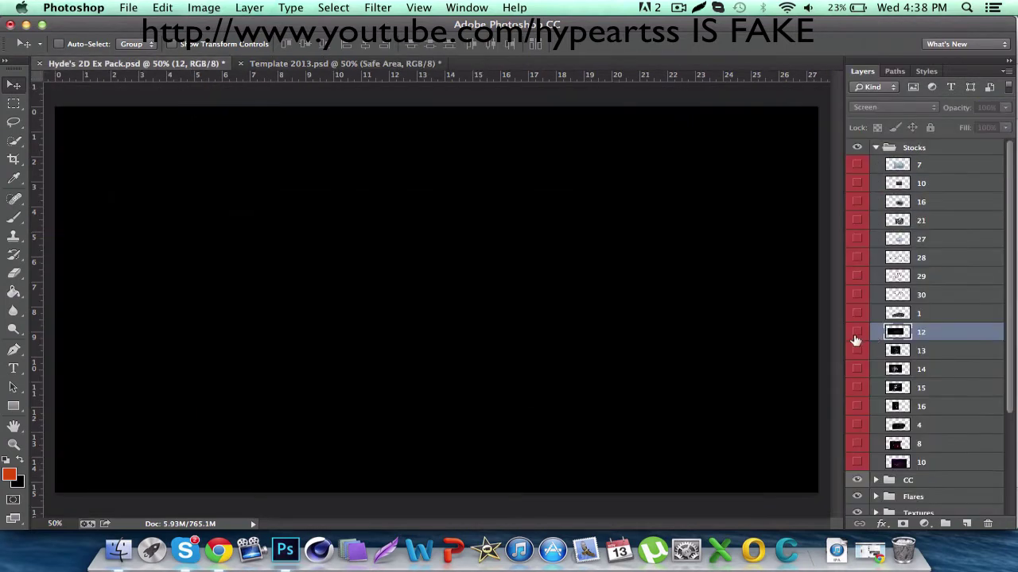
# Step: Add red nebula layer 10, remove the 12 copy, and mirror a nebula copy right of FFVZ
pyautogui.click(857, 424)
pyautogui.click(857, 463)
pyautogui.moveTo(859, 465); pyautogui.dragTo(469, 283)
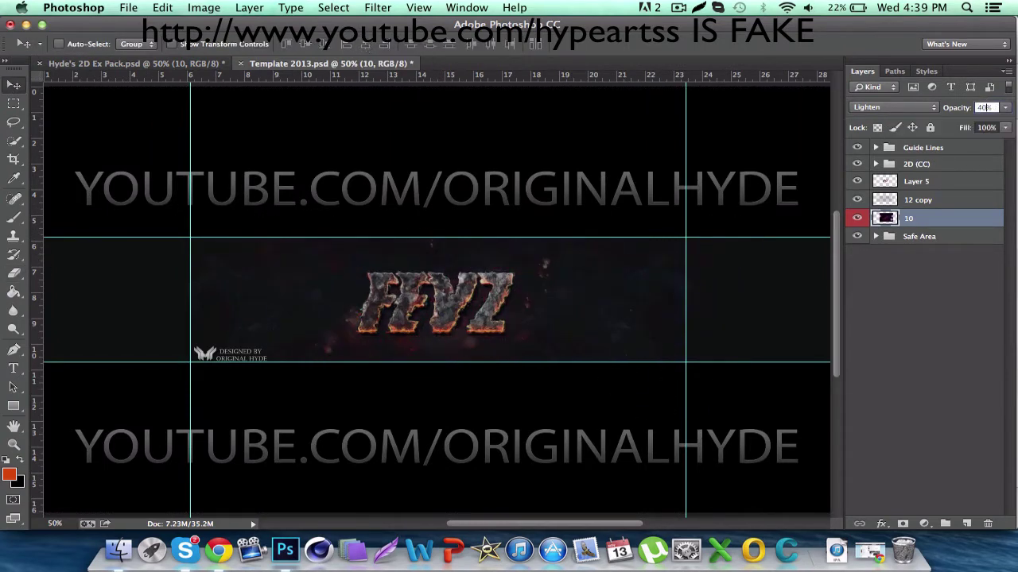
pyautogui.click(918, 199)
pyautogui.press('Delete')
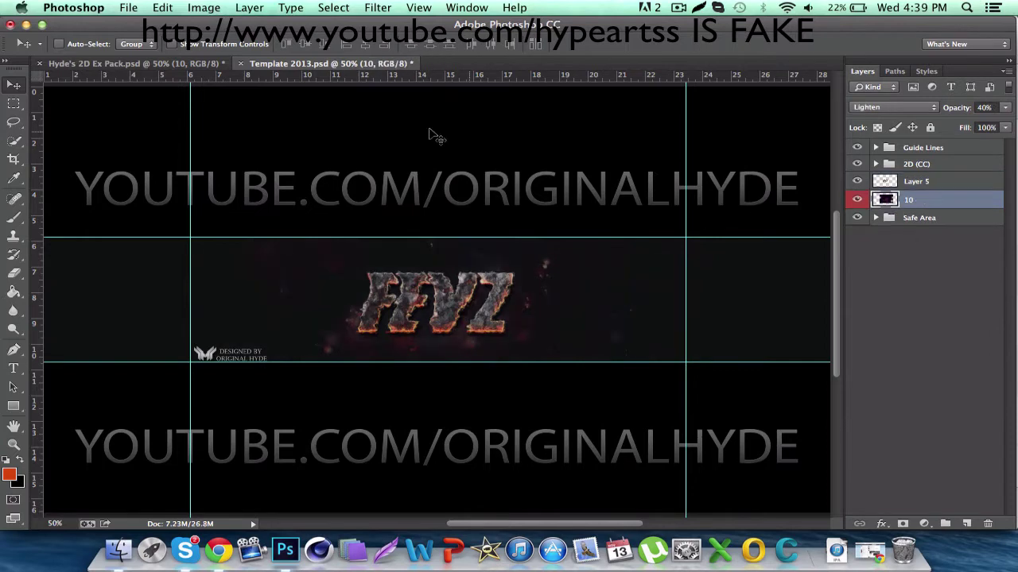
pyautogui.click(162, 8)
pyautogui.click(430, 497)
pyautogui.moveTo(395, 317); pyautogui.dragTo(561, 324)
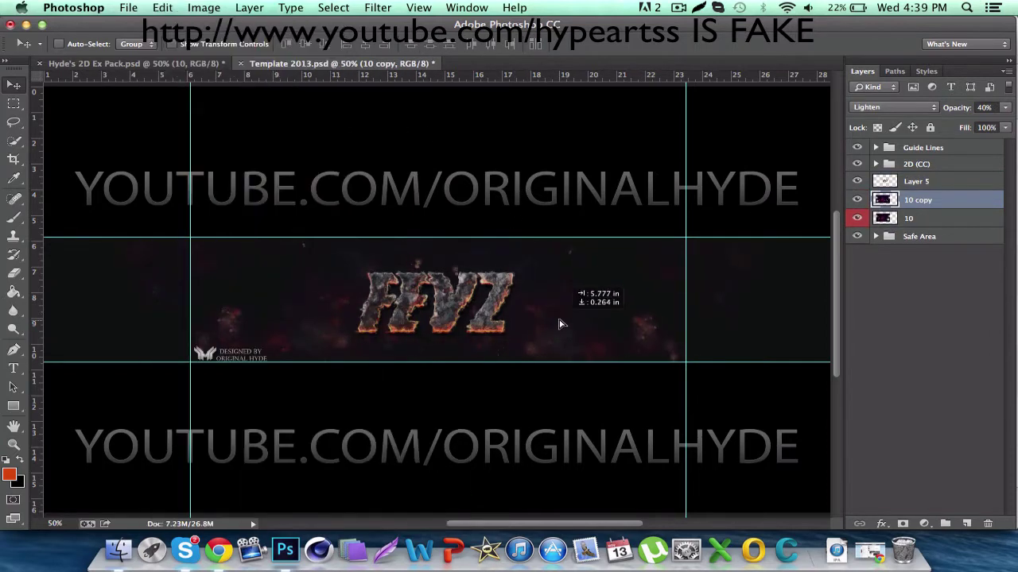
# Step: Browse the Stocks, Nice Grunge and Textures groups in the stock pack document
pyautogui.click(156, 69)
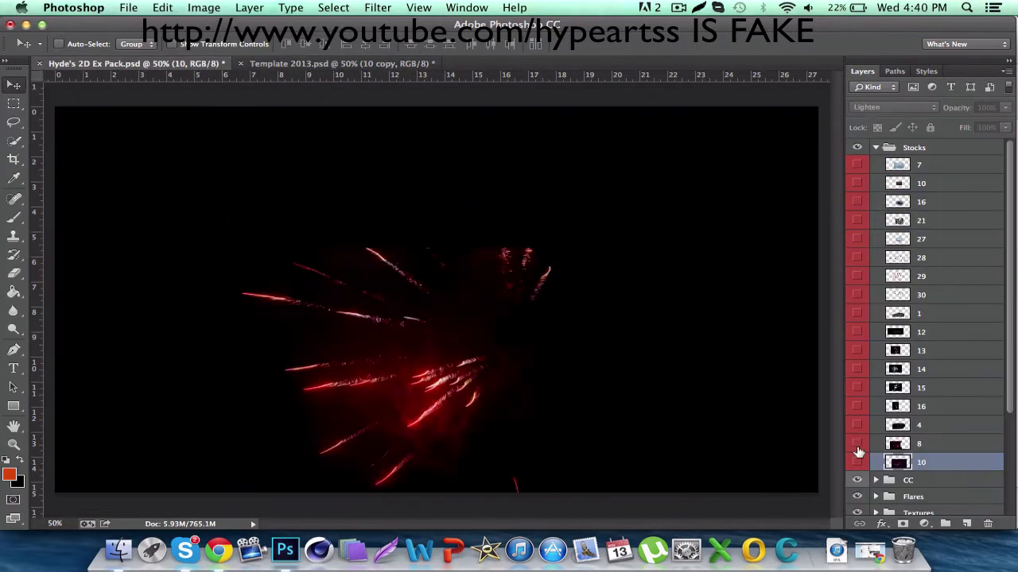
pyautogui.click(875, 147)
pyautogui.click(876, 279)
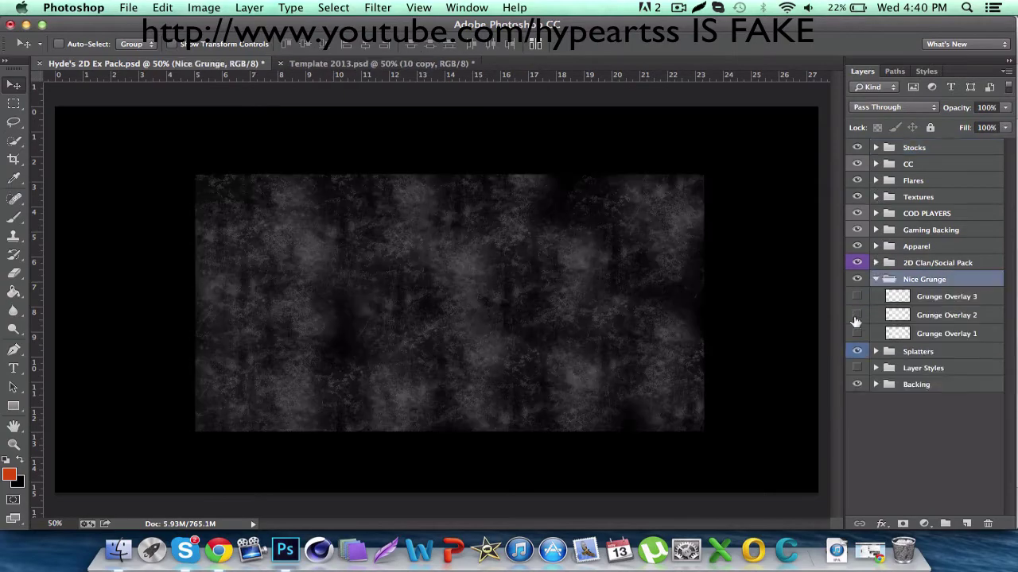
pyautogui.click(876, 197)
pyautogui.click(857, 308)
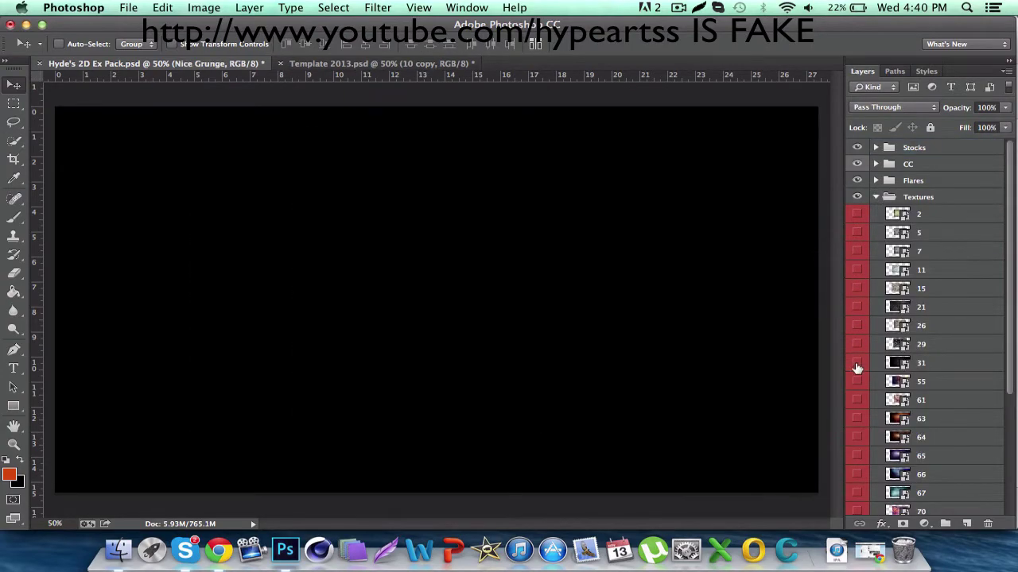
pyautogui.scroll(-5, 858, 404)
pyautogui.scroll(5, 875, 238)
pyautogui.click(875, 197)
# Step: Open 5k Pack by AqatixOfficial.psd from the Graphics > Good Packs folder
pyautogui.press('super+o')
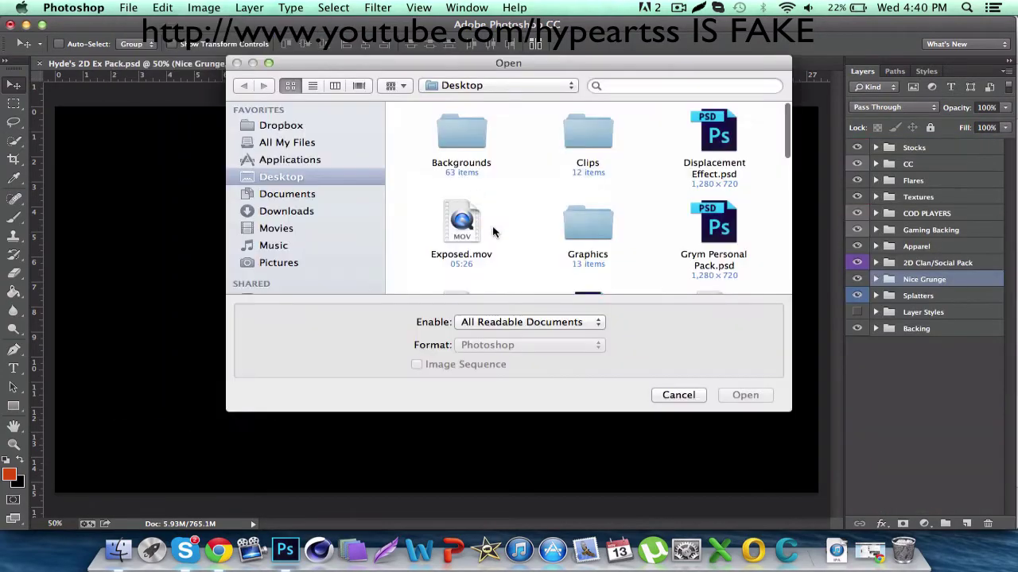
pyautogui.scroll(-3, 587, 199)
pyautogui.scroll(3, 587, 198)
pyautogui.doubleClick(586, 199)
pyautogui.scroll(3, 587, 204)
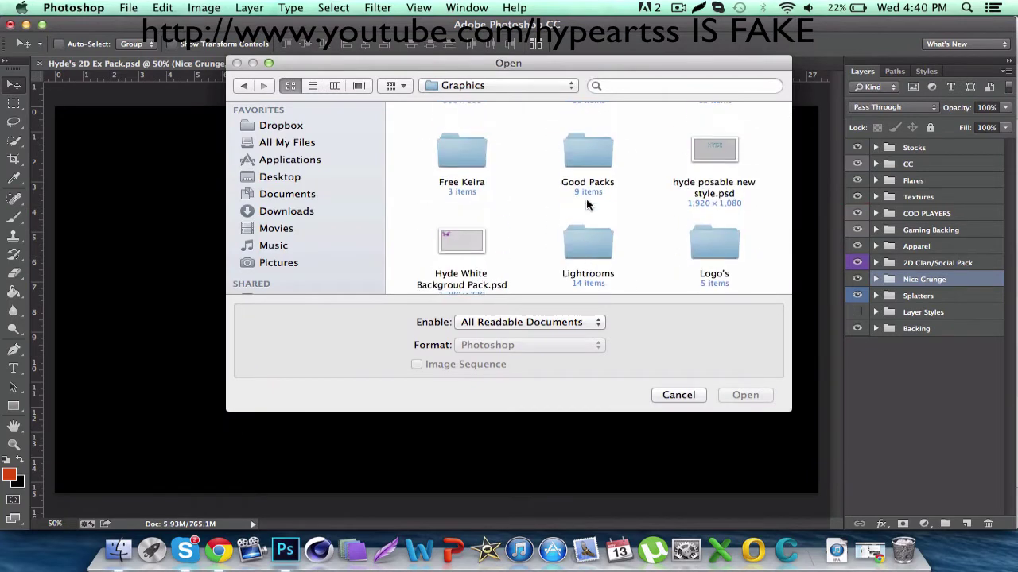
pyautogui.doubleClick(587, 199)
pyautogui.doubleClick(445, 136)
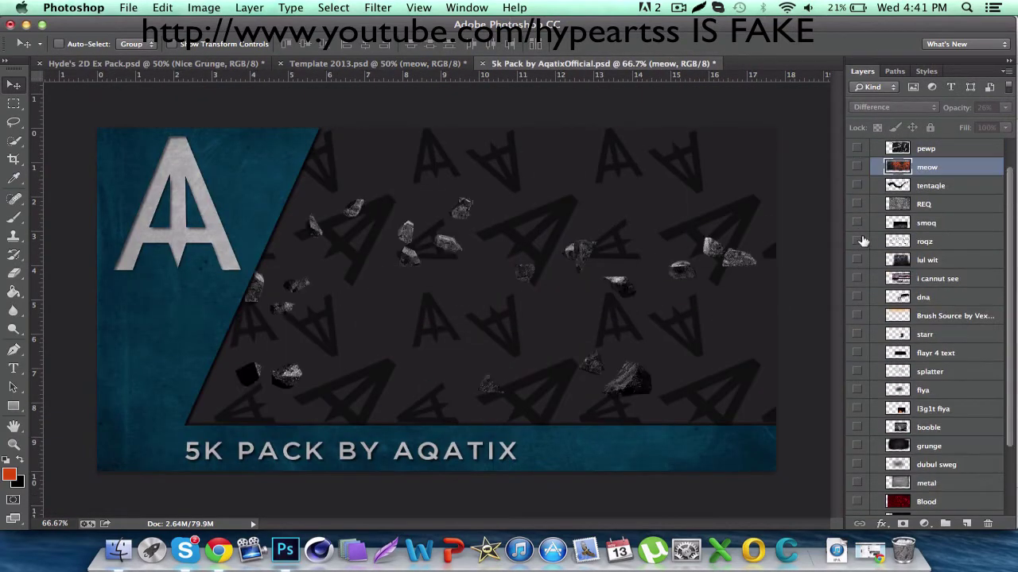
# Step: Inspect the 5k pack's layers, showing the lower stars layer, then close it without saving
pyautogui.scroll(3, 875, 333)
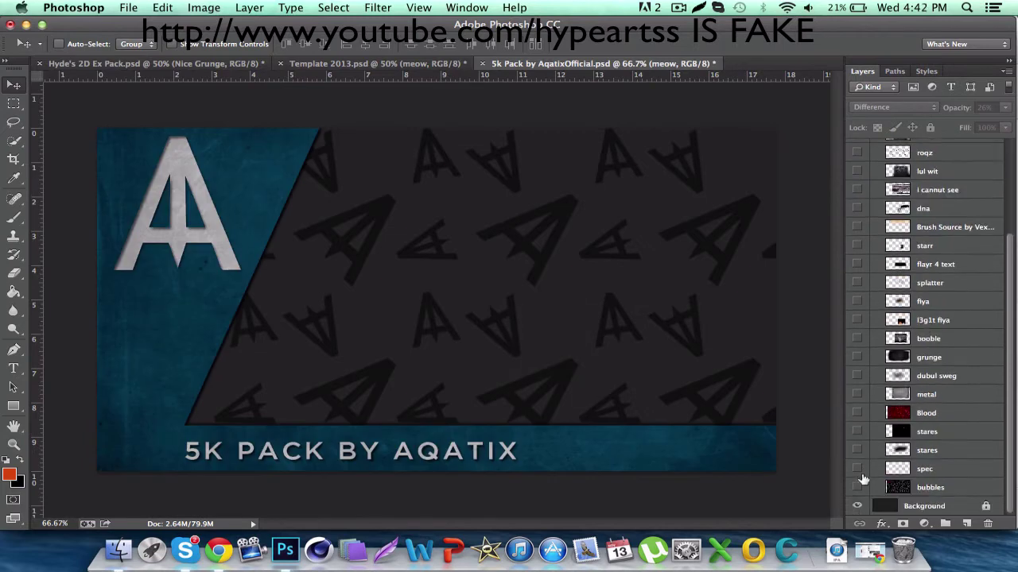
pyautogui.scroll(3, 874, 332)
pyautogui.scroll(2, 862, 318)
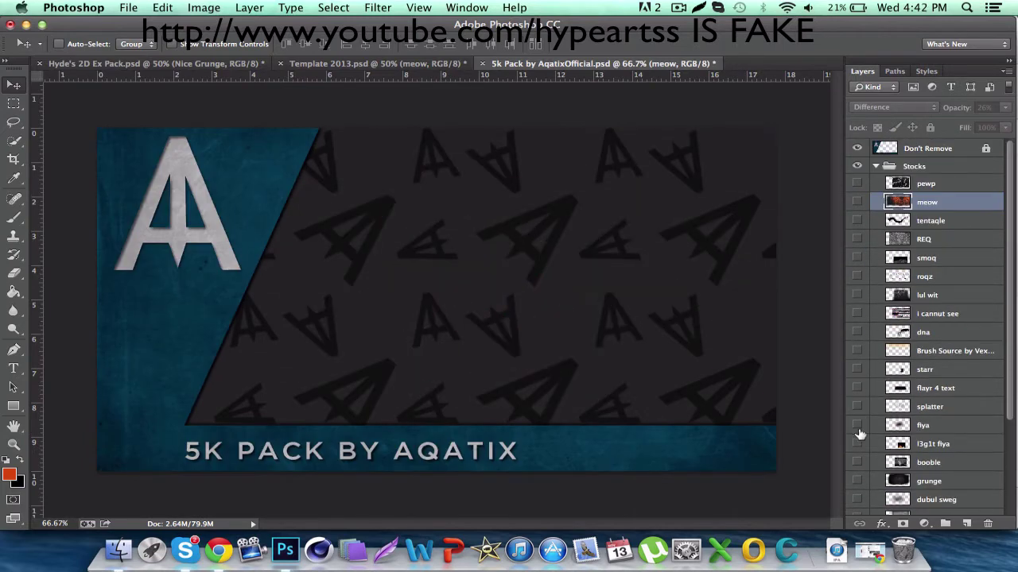
pyautogui.scroll(-5, 859, 433)
pyautogui.click(857, 450)
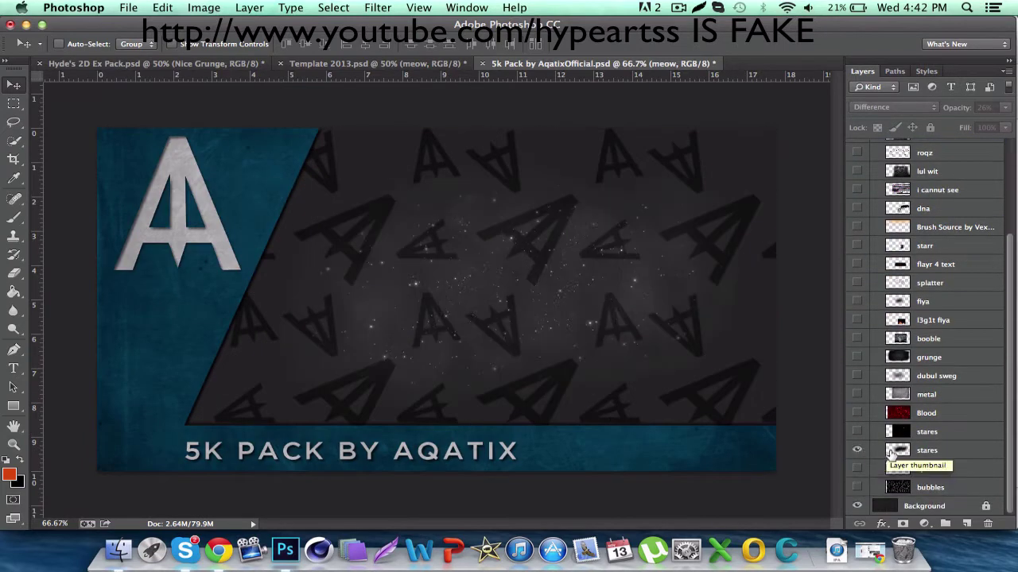
pyautogui.click(483, 63)
pyautogui.click(454, 209)
# Step: Open Razers_Pack.psd and expand its More Particles group
pyautogui.press('super+o')
pyautogui.scroll(-2, 605, 211)
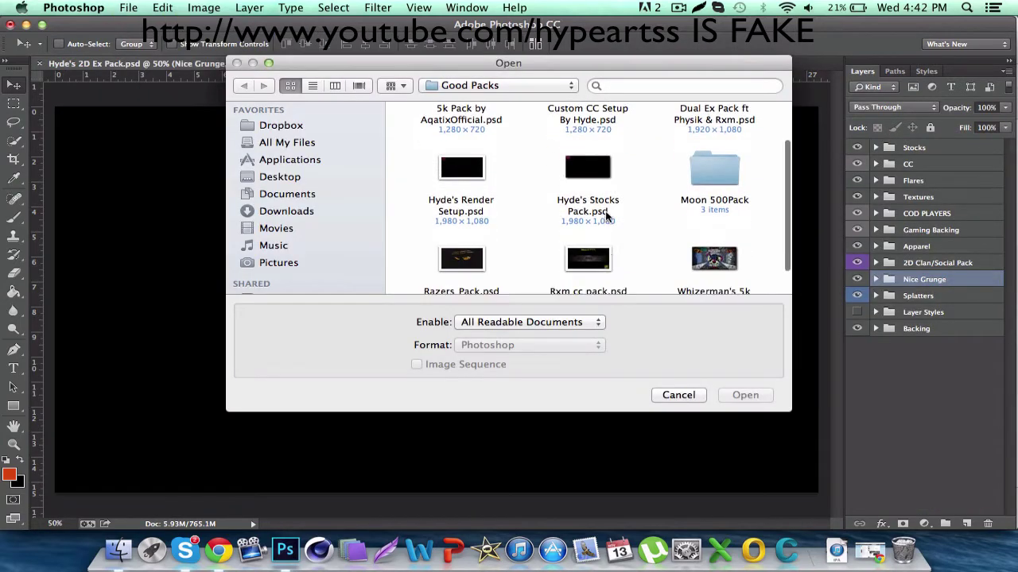
pyautogui.scroll(-2, 605, 211)
pyautogui.doubleClick(465, 231)
pyautogui.click(875, 196)
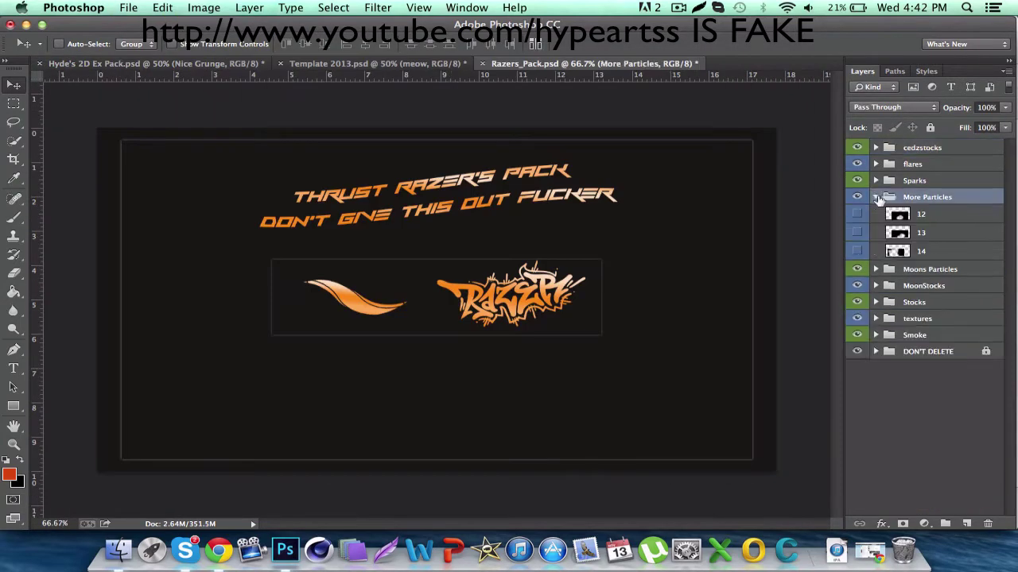
pyautogui.click(357, 63)
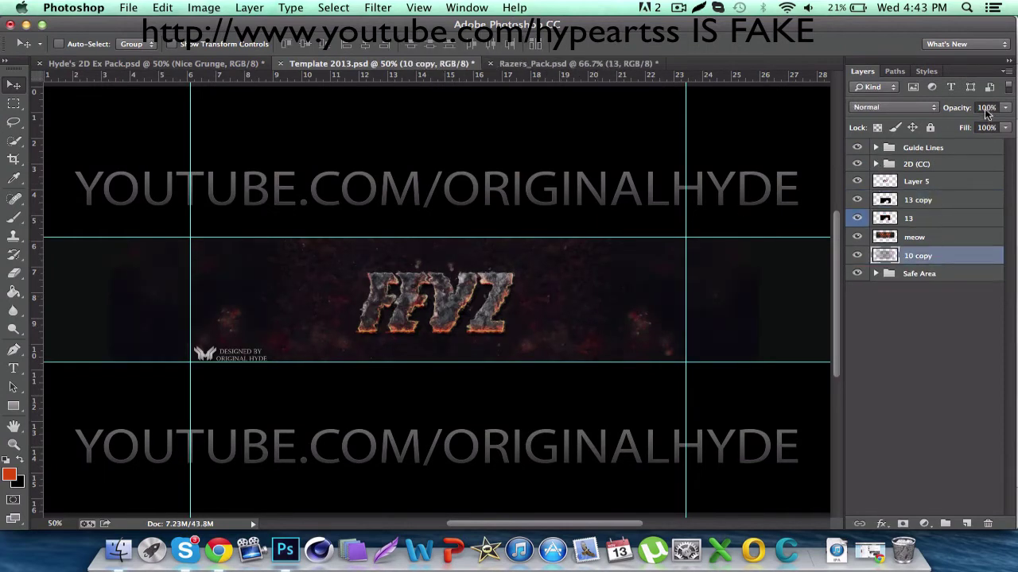
pyautogui.write('80')
# Step: Add a Gradient Map adjustment blended in Overlay mode at 40% opacity
pyautogui.click(924, 523)
pyautogui.click(930, 383)
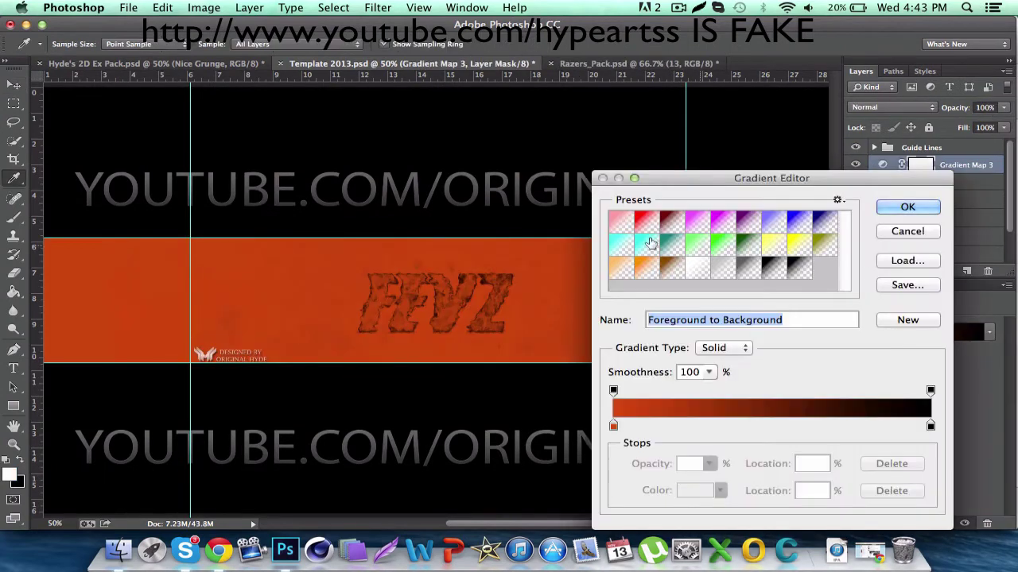
pyautogui.doubleClick(613, 426)
pyautogui.click(912, 120)
pyautogui.doubleClick(930, 426)
pyautogui.click(913, 119)
pyautogui.click(914, 112)
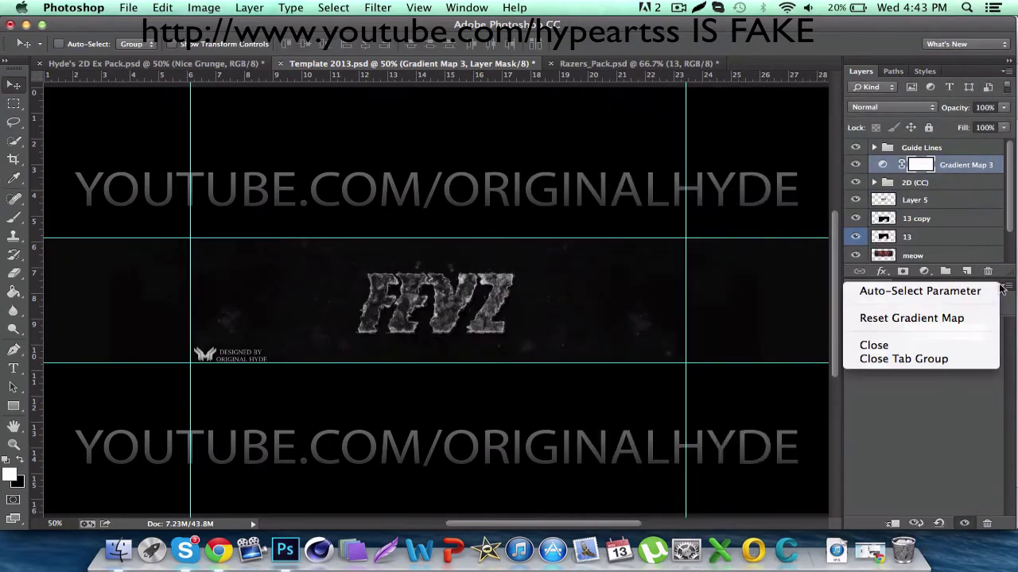
pyautogui.click(902, 97)
pyautogui.click(984, 107)
pyautogui.write('40')
pyautogui.press('Return')
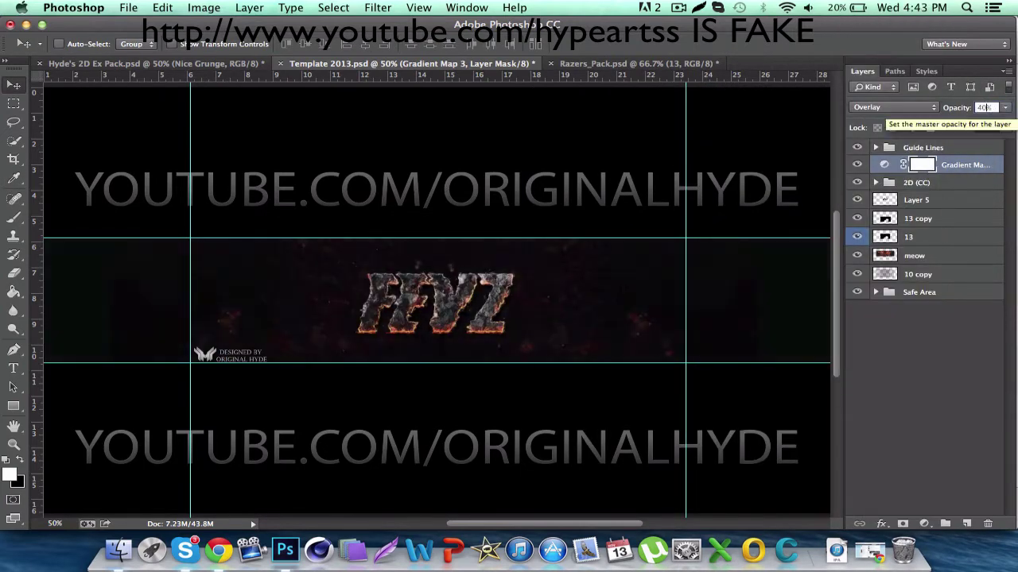
# Step: Add a Hue/Saturation adjustment with Hue +122 so the FEVZ glow turns green
pyautogui.click(923, 523)
pyautogui.click(943, 424)
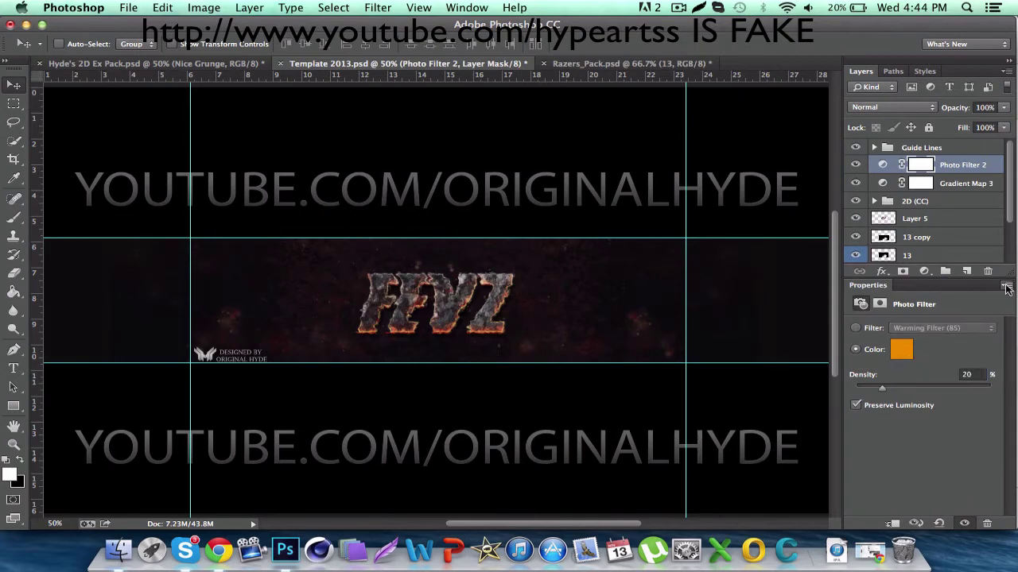
pyautogui.click(923, 523)
pyautogui.click(986, 271)
pyautogui.click(923, 523)
pyautogui.click(943, 391)
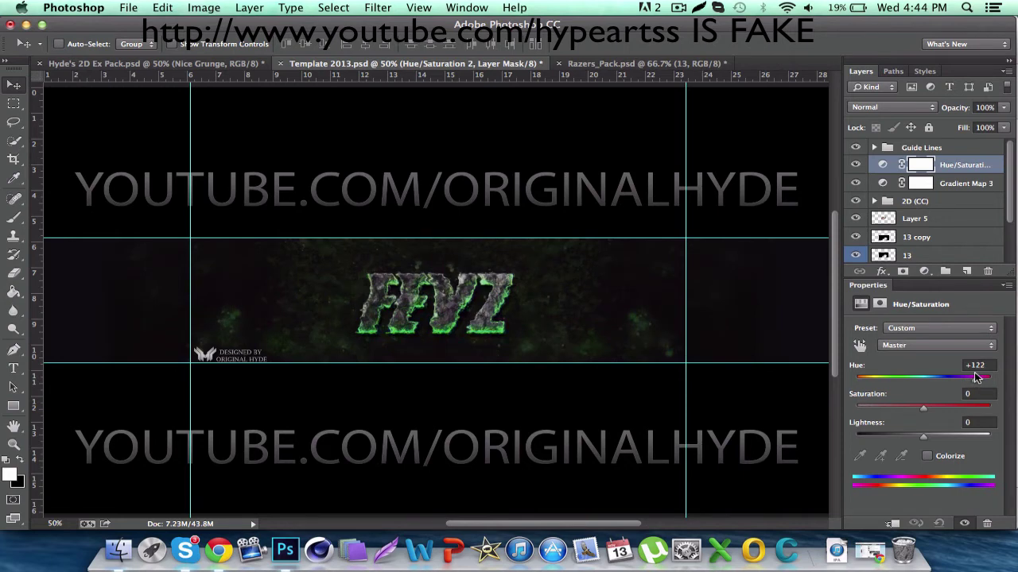
pyautogui.click(1006, 285)
pyautogui.click(922, 414)
# Step: Shift the meow layer's hue to +131 purple with Hue/Saturation
pyautogui.click(922, 274)
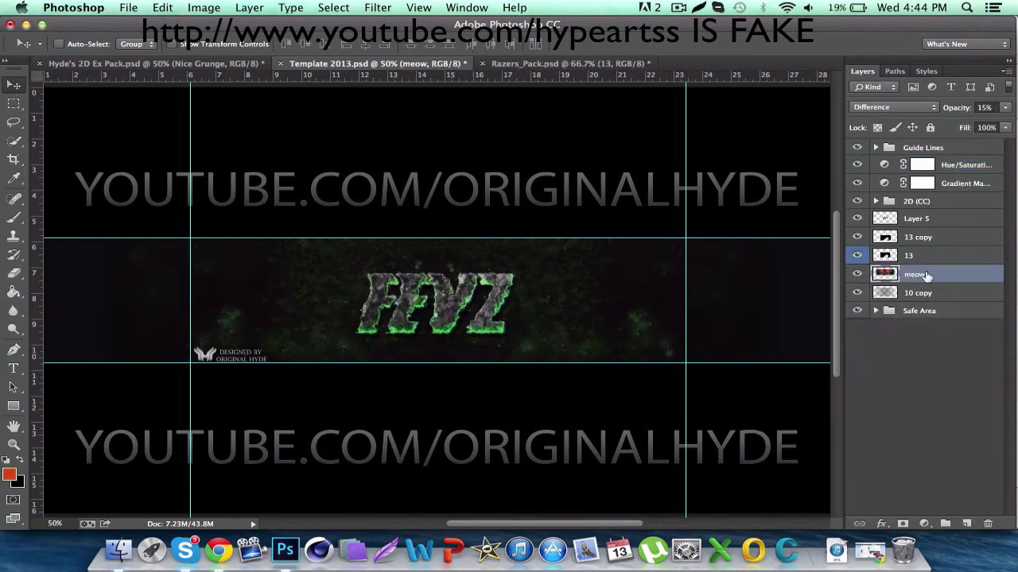
pyautogui.hotkey('ctrl', 'u')
pyautogui.click(886, 411)
pyautogui.press('Escape')
pyautogui.hotkey('ctrl', 'u')
pyautogui.moveTo(821, 305); pyautogui.dragTo(854, 309)
pyautogui.press('Return')
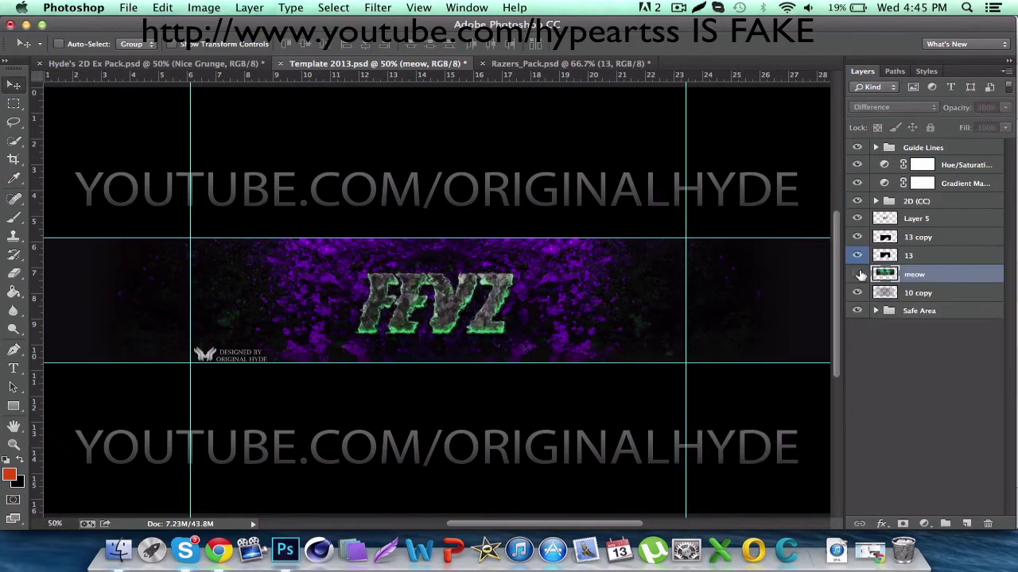
# Step: Shift the 10 copy layer's hue to +92 and lower its opacity to 50%
pyautogui.click(922, 421)
pyautogui.hotkey('ctrl', 'u')
pyautogui.moveTo(789, 305); pyautogui.dragTo(843, 310)
pyautogui.click(959, 235)
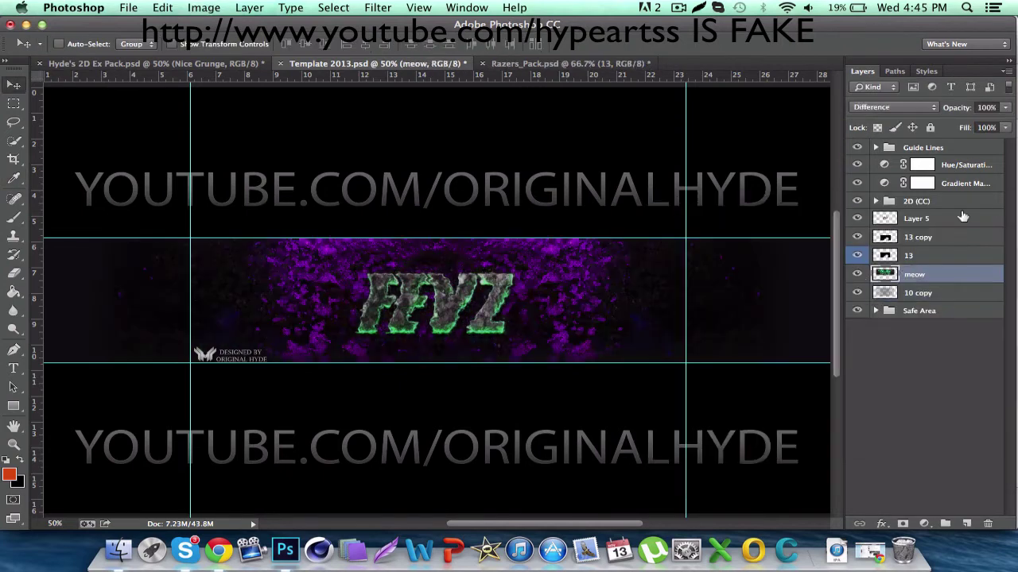
pyautogui.click(984, 107)
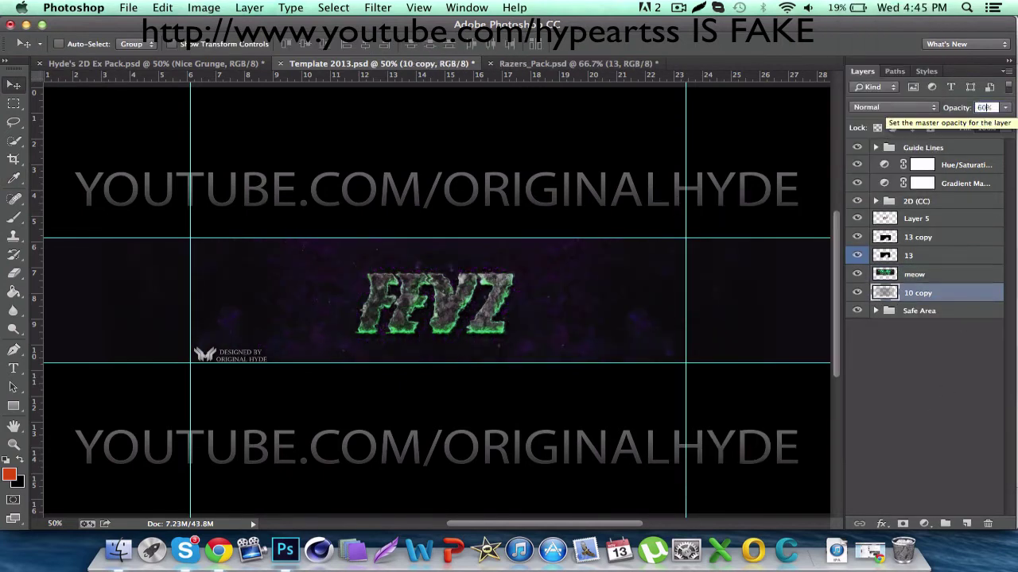
pyautogui.hotkey('alt', ']')
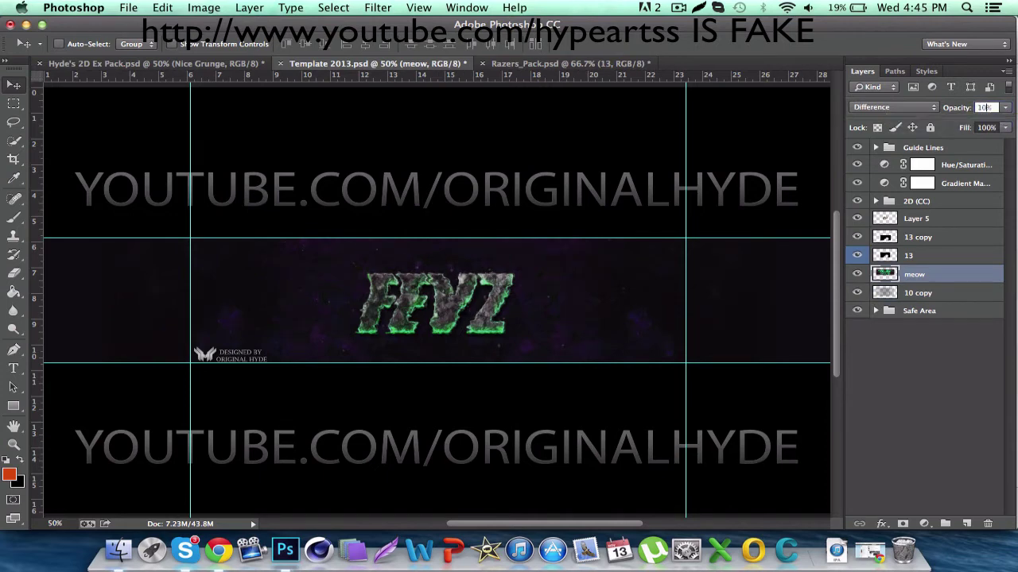
pyautogui.hotkey('alt', '[')
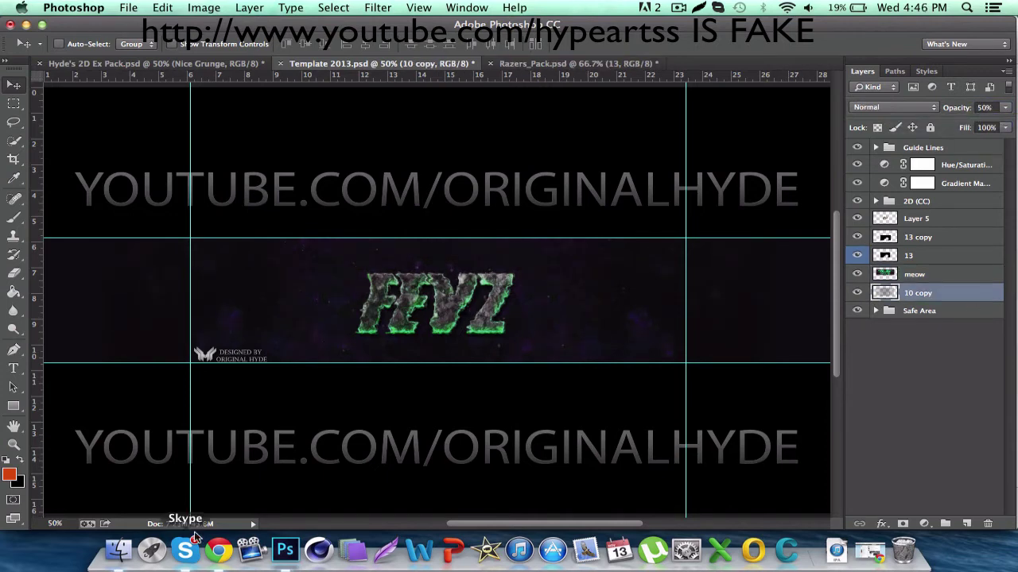
# Step: Send a brief reply in the Skype chat, then return to the banner document
pyautogui.click(195, 539)
pyautogui.click(80, 257)
pyautogui.write('ya i know :P bu')
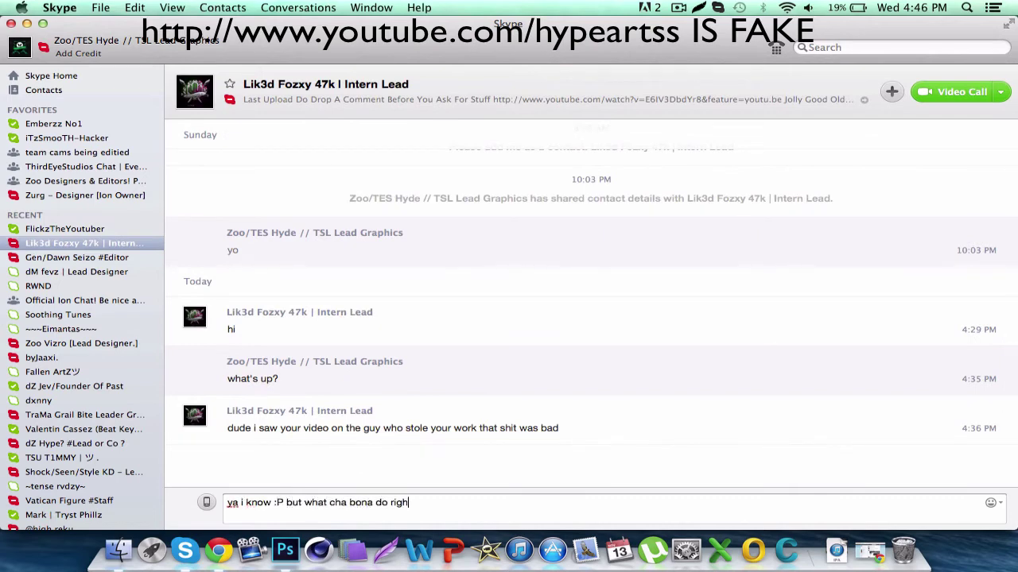
pyautogui.write('t what cha bona do righ')
pyautogui.press('Return')
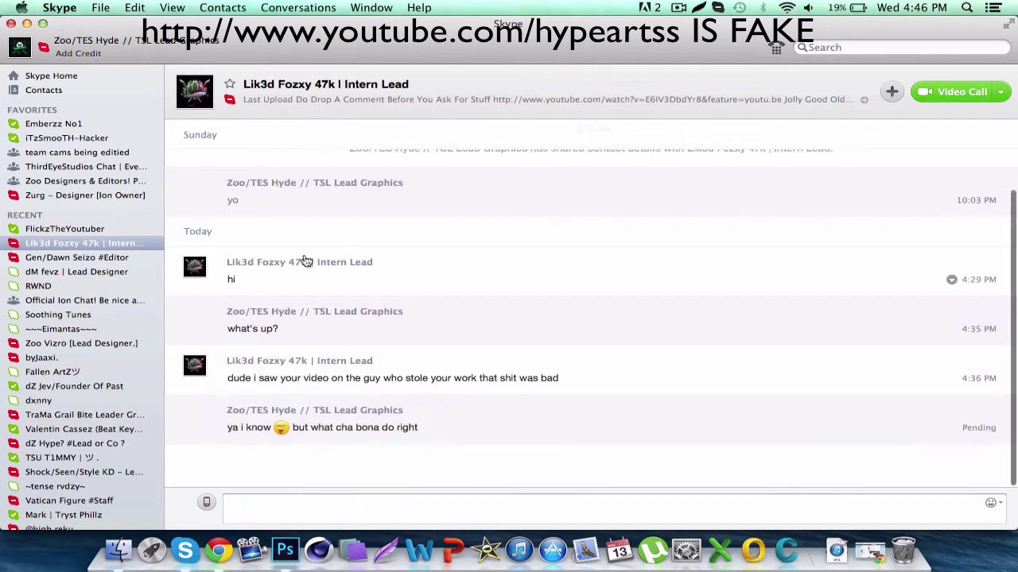
pyautogui.press('Return')
pyautogui.press('super+Tab')
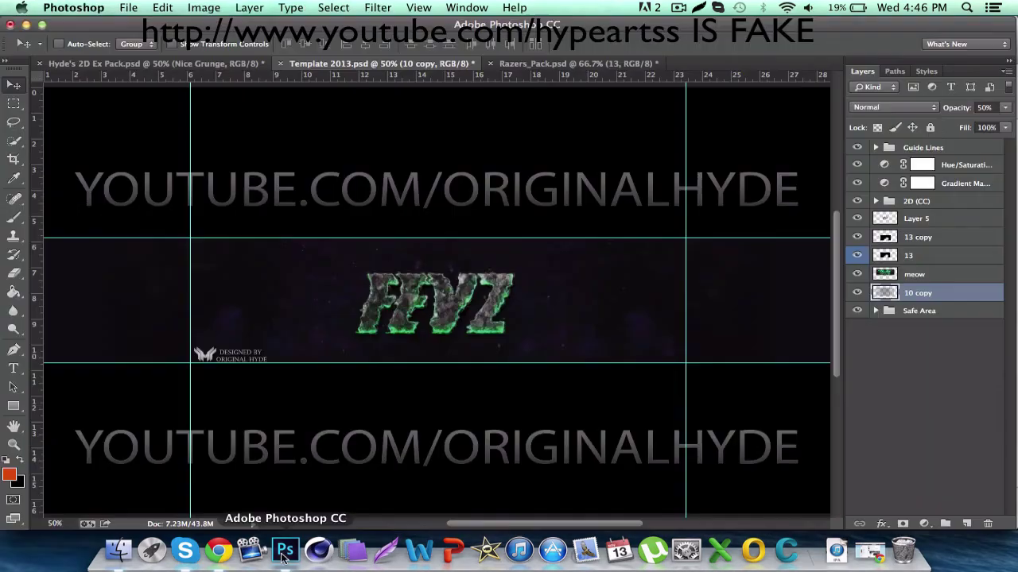
# Step: Duplicate the 13 copy text layer and merge the copy back down with Cmd+E
pyautogui.click(922, 237)
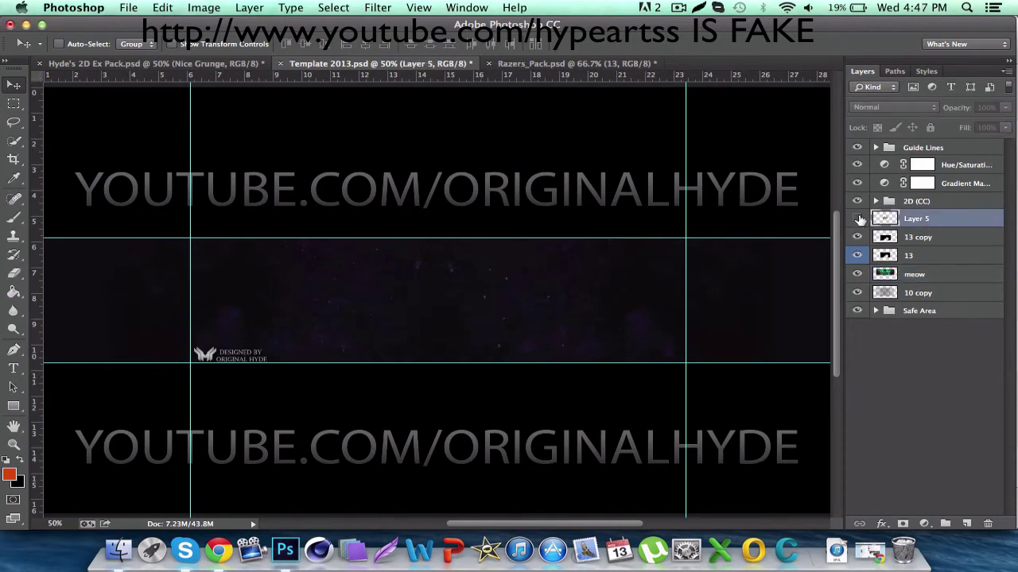
pyautogui.hotkey('ctrl', 'j')
pyautogui.hotkey('ctrl', 'j')
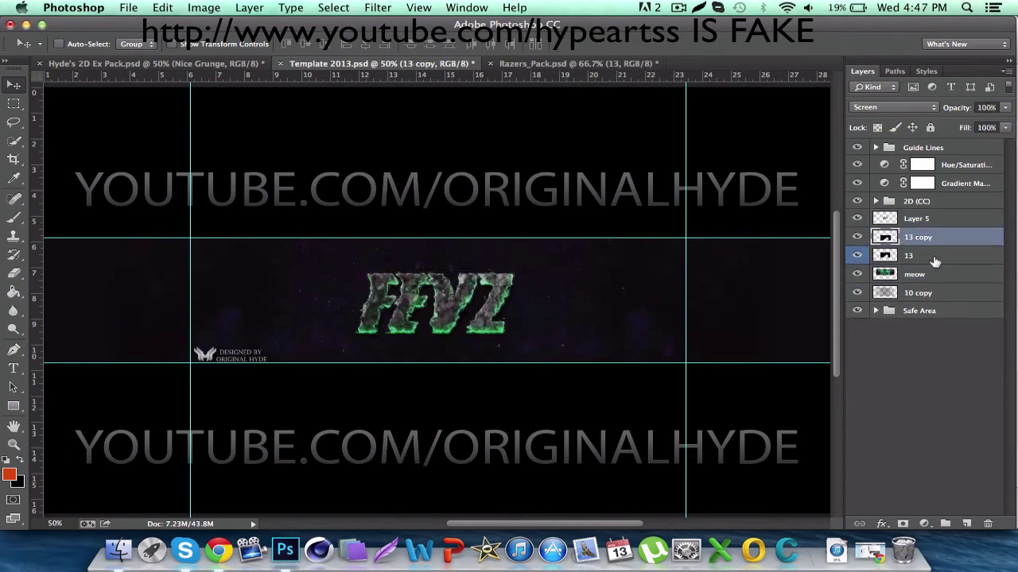
pyautogui.click(893, 106)
pyautogui.click(984, 106)
pyautogui.write('40')
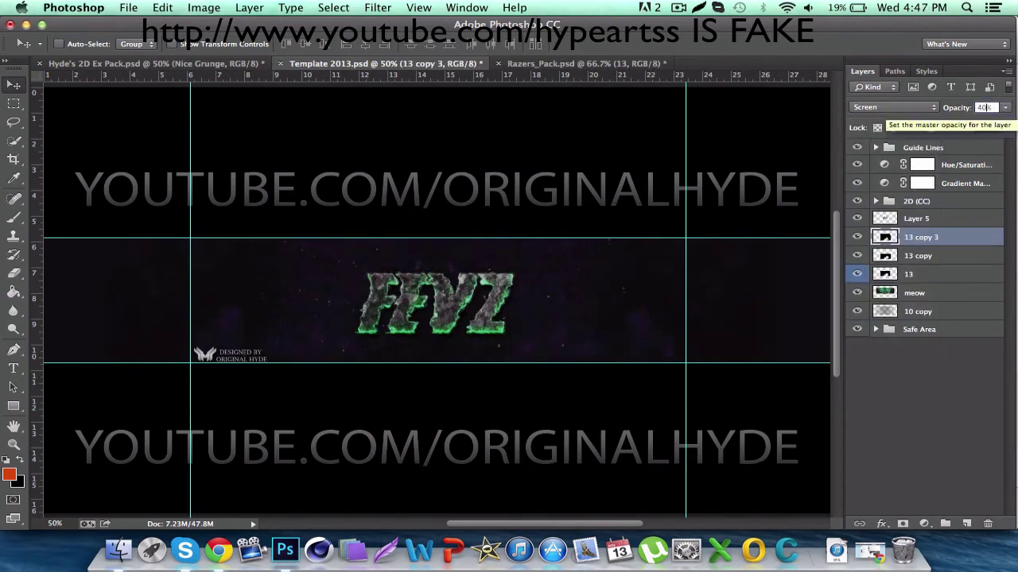
pyautogui.press('BackSpace')
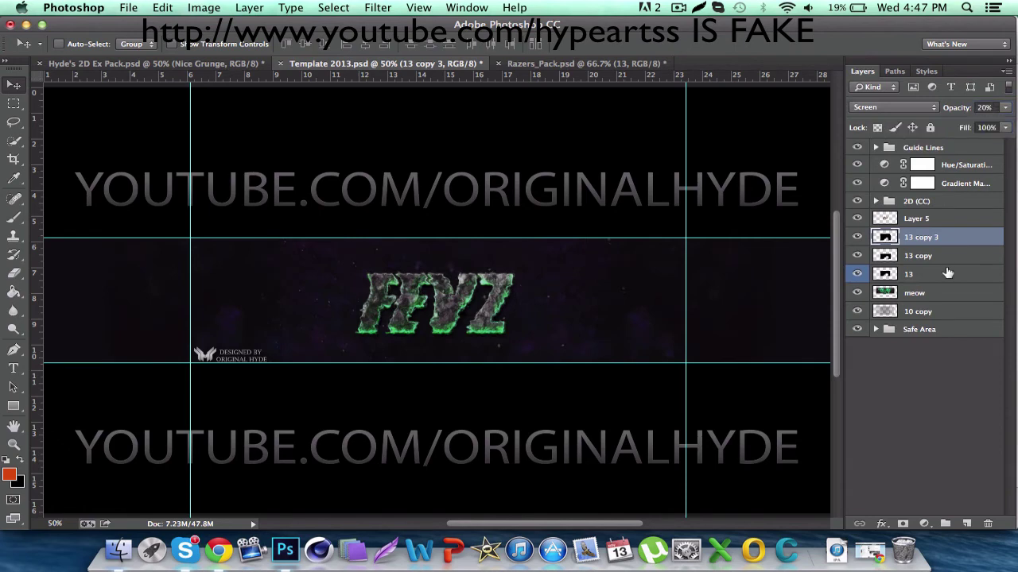
pyautogui.hotkey('ctrl', 'e')
# Step: Duplicate the merged text layer, set it to Screen blending, and merge again
pyautogui.hotkey('ctrl', 'j')
pyautogui.click(893, 107)
pyautogui.click(895, 95)
pyautogui.click(984, 107)
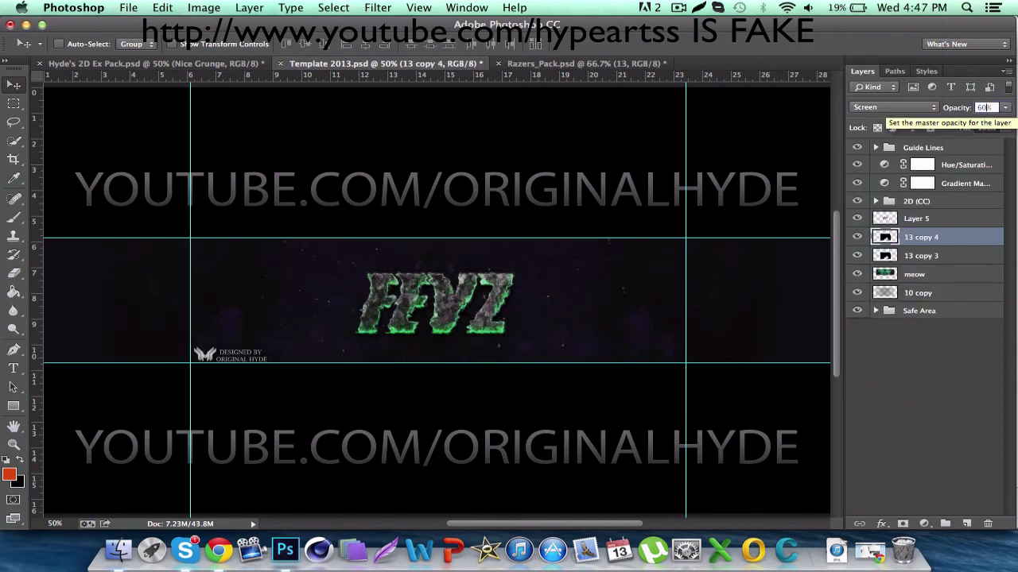
pyautogui.press('BackSpace')
pyautogui.press('x')
pyautogui.hotkey('ctrl', 'e')
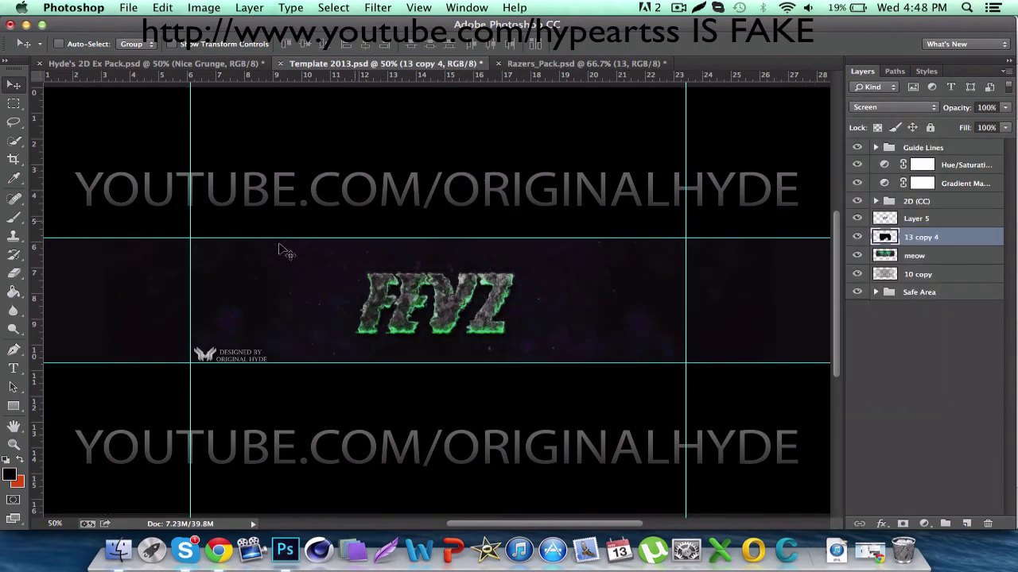
# Step: Make a 13 copy 5 duplicate in Screen mode at 80%, then duplicate the Hue/Saturation adjustment
pyautogui.press('e')
pyautogui.moveTo(595, 212); pyautogui.dragTo(237, 148)
pyautogui.click(16, 88)
pyautogui.hotkey('ctrl', 'j')
pyautogui.click(163, 7)
pyautogui.click(408, 495)
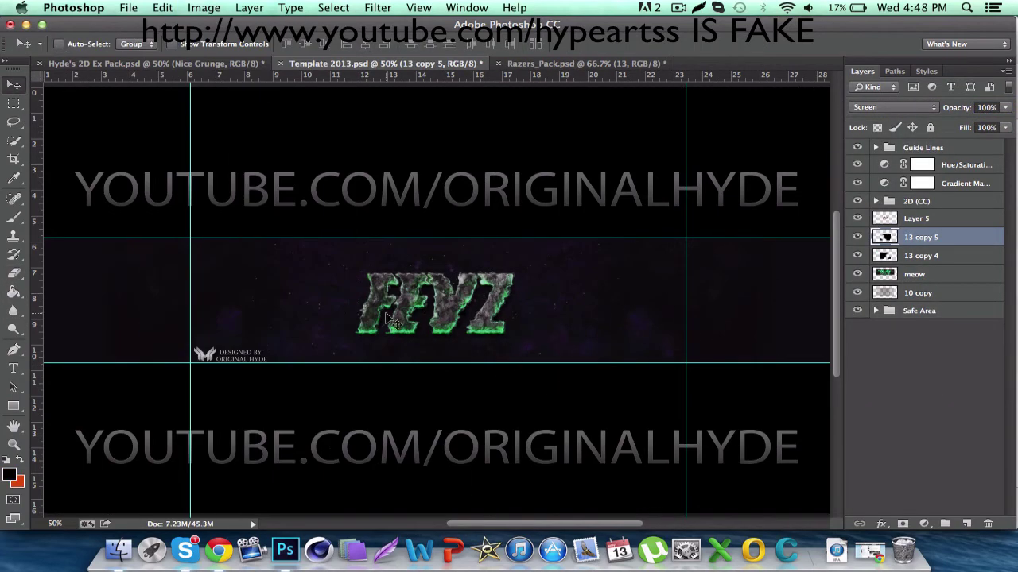
pyautogui.click(895, 106)
pyautogui.click(869, 198)
pyautogui.press('8')
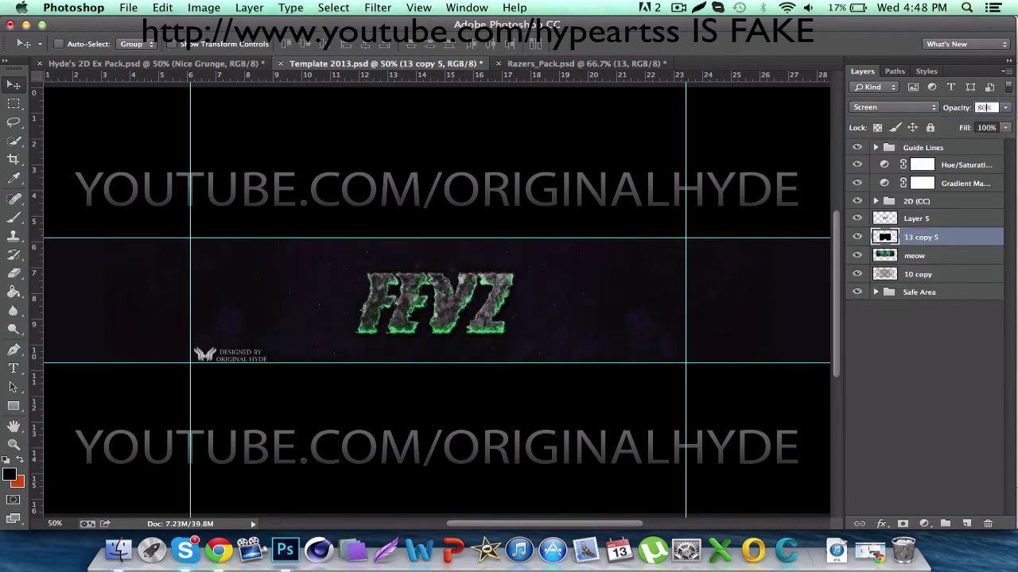
pyautogui.click(954, 168)
pyautogui.hotkey('ctrl', 'j')
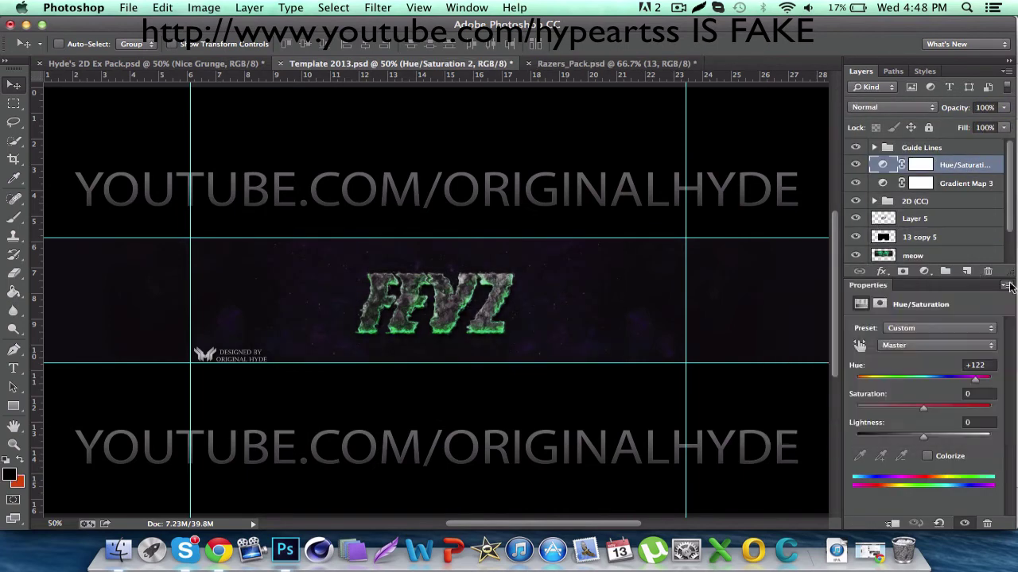
# Step: Test another hue on the duplicate Hue/Saturation layer, then delete it to keep green
pyautogui.click(856, 183)
pyautogui.doubleClick(883, 164)
pyautogui.moveTo(923, 377); pyautogui.dragTo(908, 377)
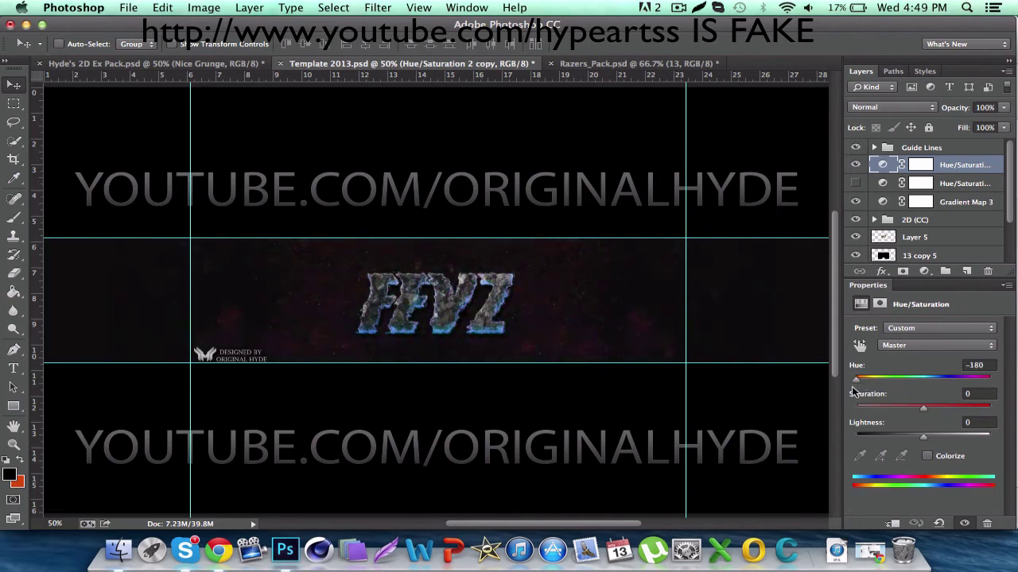
pyautogui.click(1007, 284)
pyautogui.click(945, 411)
pyautogui.hotkey('ctrl', 'alt', 'z')
pyautogui.hotkey('ctrl', 'alt', 'z')
pyautogui.hotkey('ctrl', 'alt', 'z')
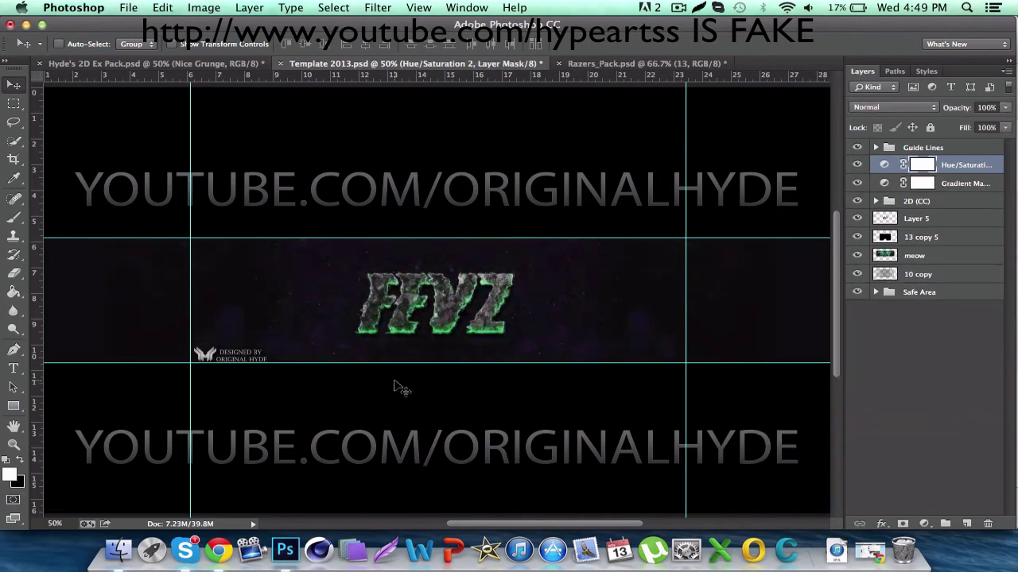
# Step: Fade DESIGNED BY to 45% opacity and move it out of Guide Lines below 10 copy
pyautogui.click(875, 147)
pyautogui.click(953, 202)
pyautogui.write('40')
pyautogui.press('Return')
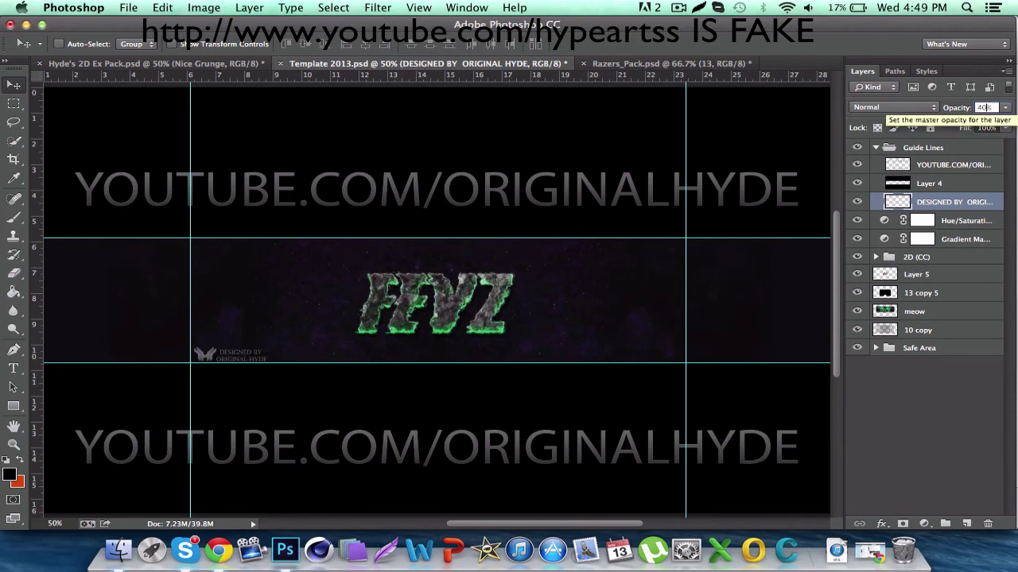
pyautogui.write('45')
pyautogui.hotkey('ctrl', '[')
pyautogui.hotkey('ctrl', '[')
pyautogui.hotkey('ctrl', '[')
pyautogui.hotkey('ctrl', '[')
pyautogui.hotkey('ctrl', '[')
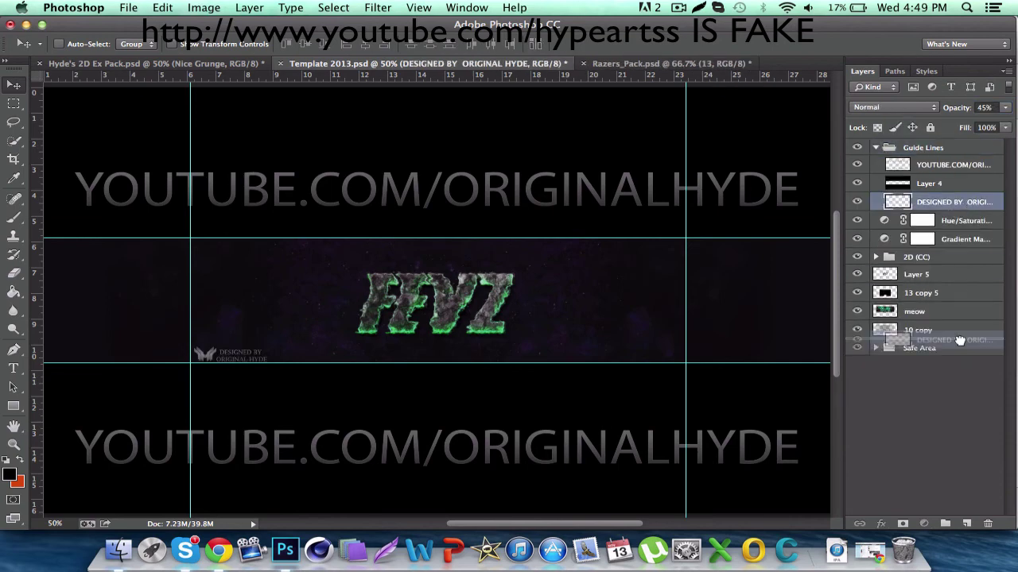
pyautogui.hotkey('ctrl', '[')
pyautogui.hotkey('ctrl', '[')
pyautogui.click(877, 148)
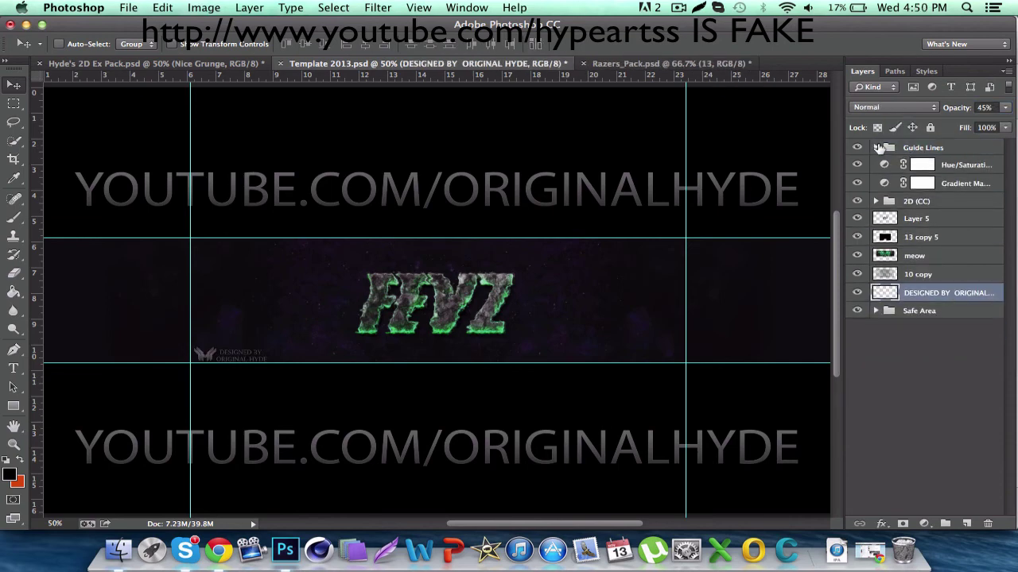
# Step: Drag the two horizontal guides and the vertical guide off the banner
pyautogui.moveTo(715, 238); pyautogui.dragTo(715, 78)
pyautogui.moveTo(704, 363); pyautogui.dragTo(696, 525)
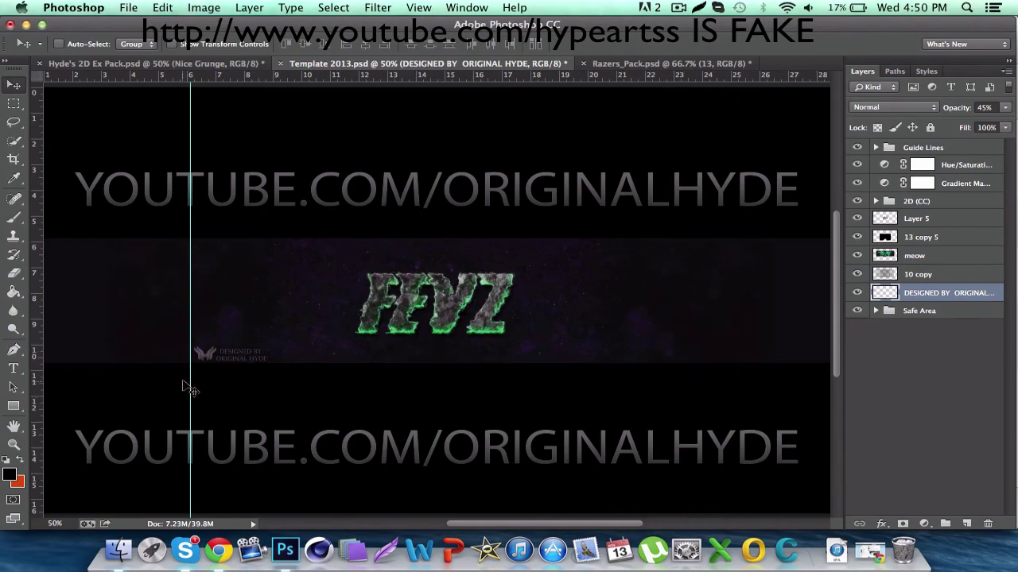
pyautogui.moveTo(190, 389); pyautogui.dragTo(419, 549)
# Step: Capture the banner strip as a 982x169 Lightshot screenshot
pyautogui.press('super+shift+9')
pyautogui.moveTo(42, 238); pyautogui.dragTo(827, 362)
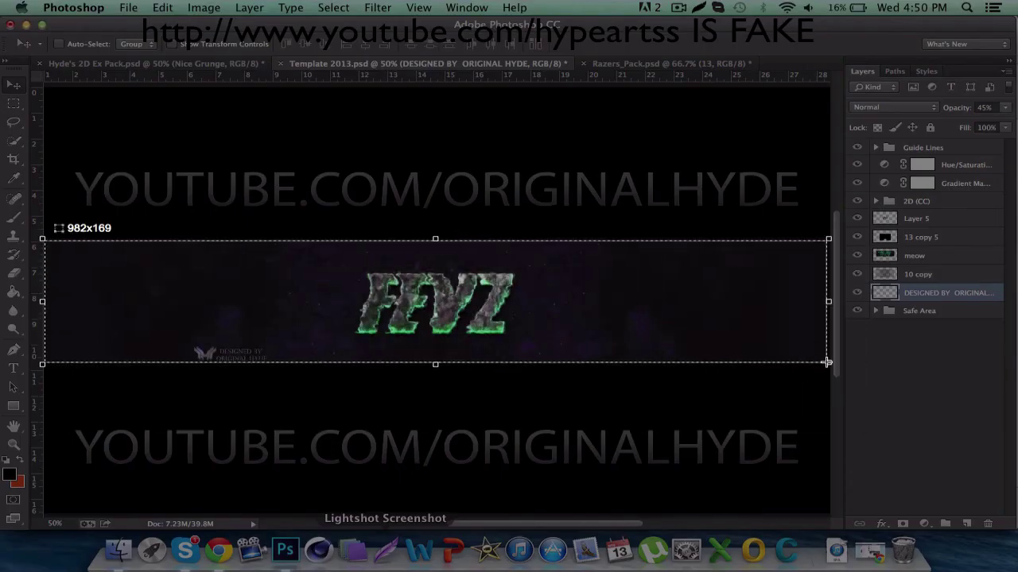
pyautogui.moveTo(434, 239)
pyautogui.mouseDown()
pyautogui.moveTo(434, 212)
pyautogui.moveTo(470, 249)
pyautogui.mouseUp()
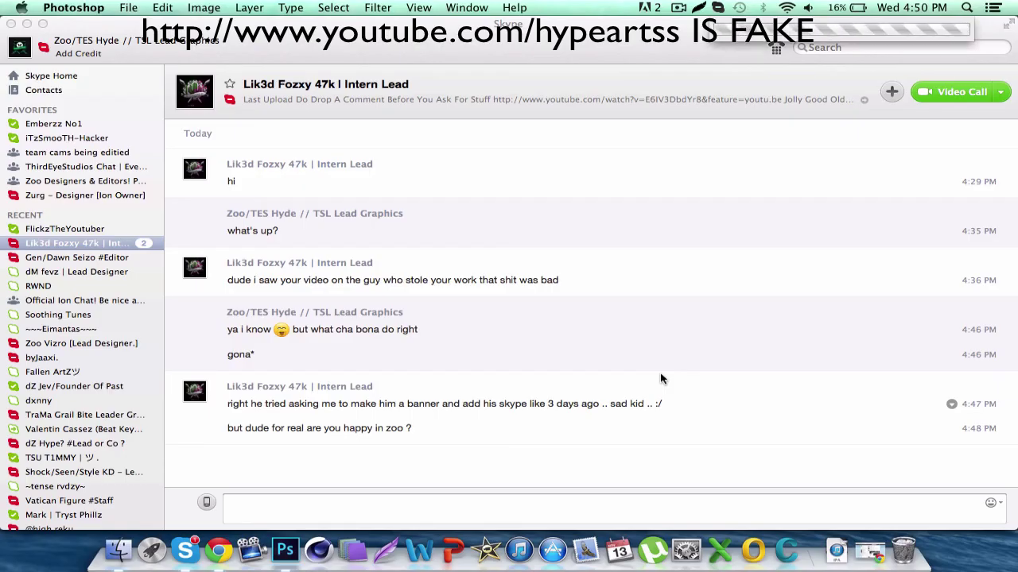